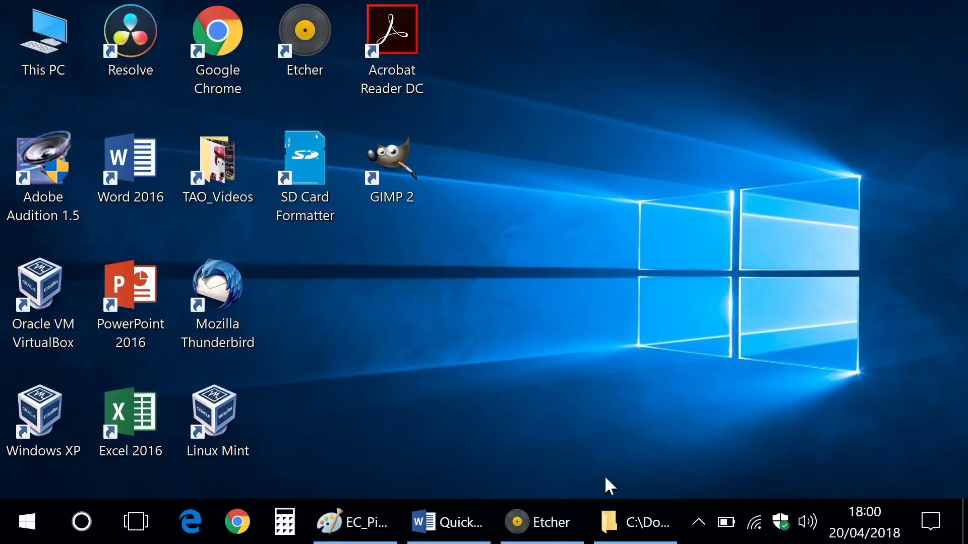
Bring the File Explorer, Etcher, Word and Paint windows to the front one after another, ending on Paint.
click(636, 524)
click(539, 537)
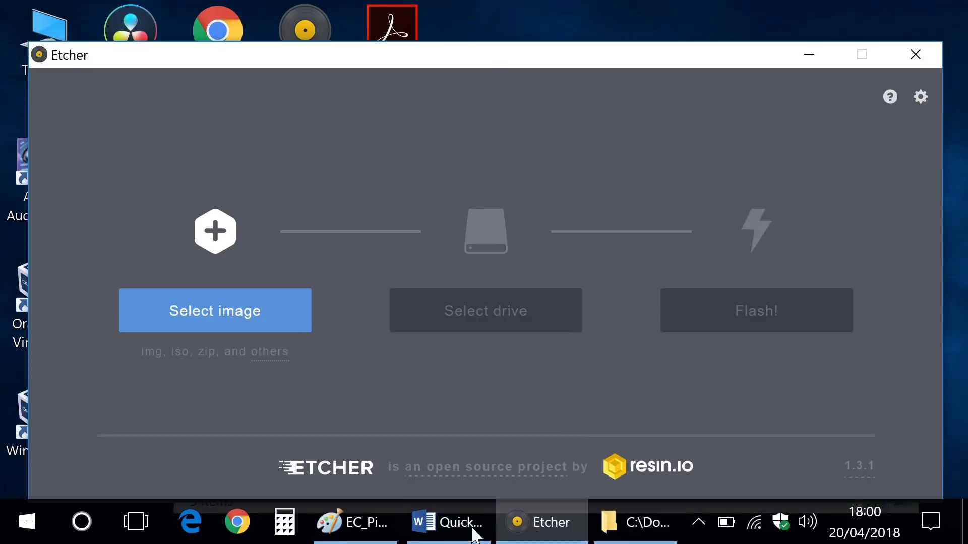
click(443, 526)
click(348, 529)
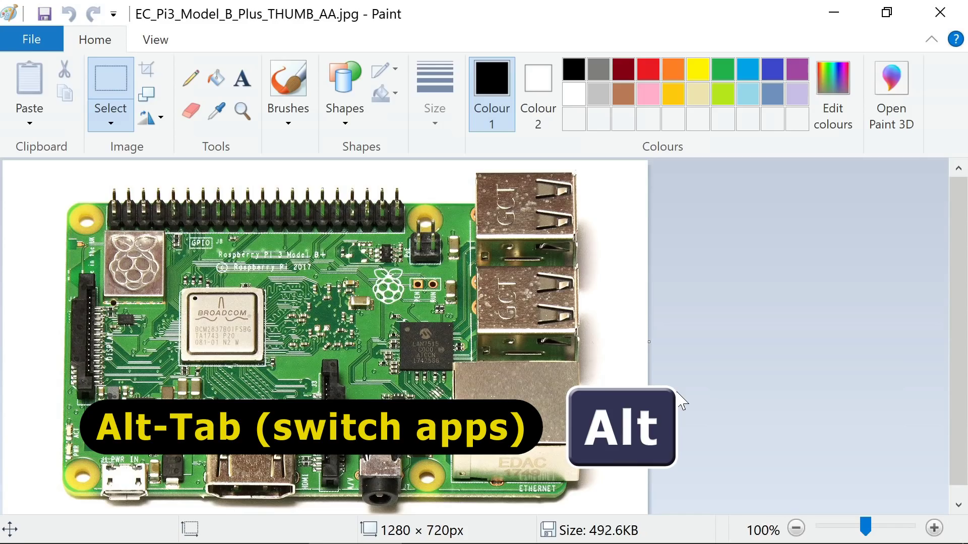
Go through the open windows in the task switcher and switch from Paint to the Word document Quick_Brown_Fox_01.doc.
key(alt)
key(alt+Tab)
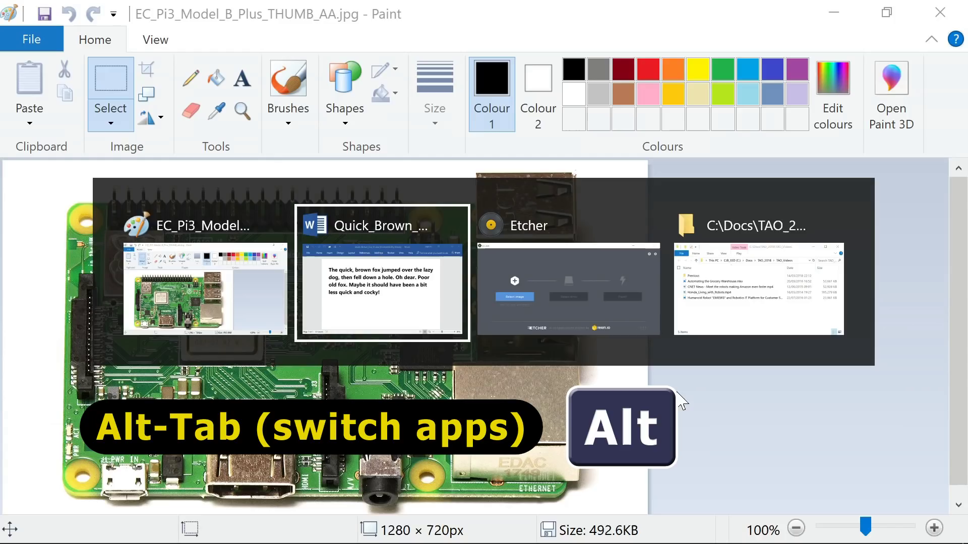
key(Tab)
key(Tab)
key(Tab)
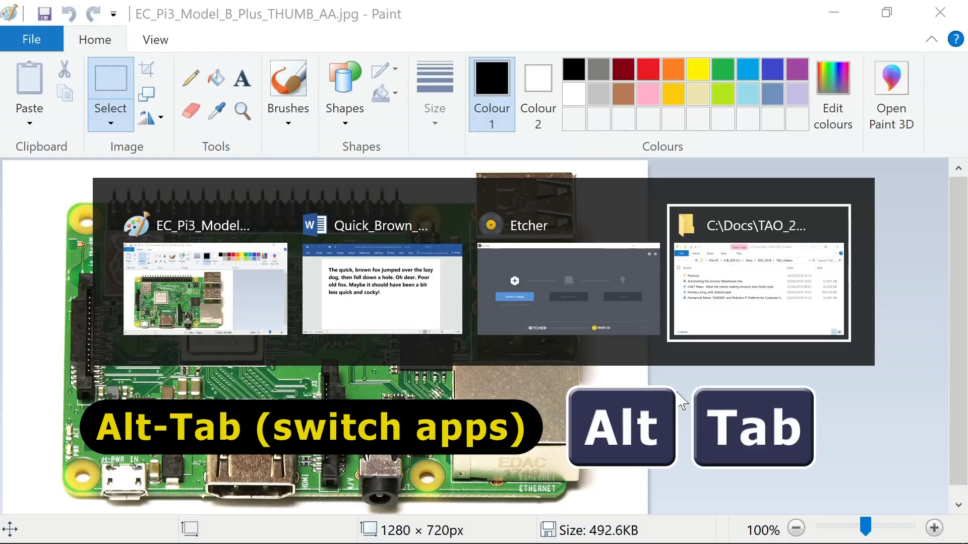
key(Tab)
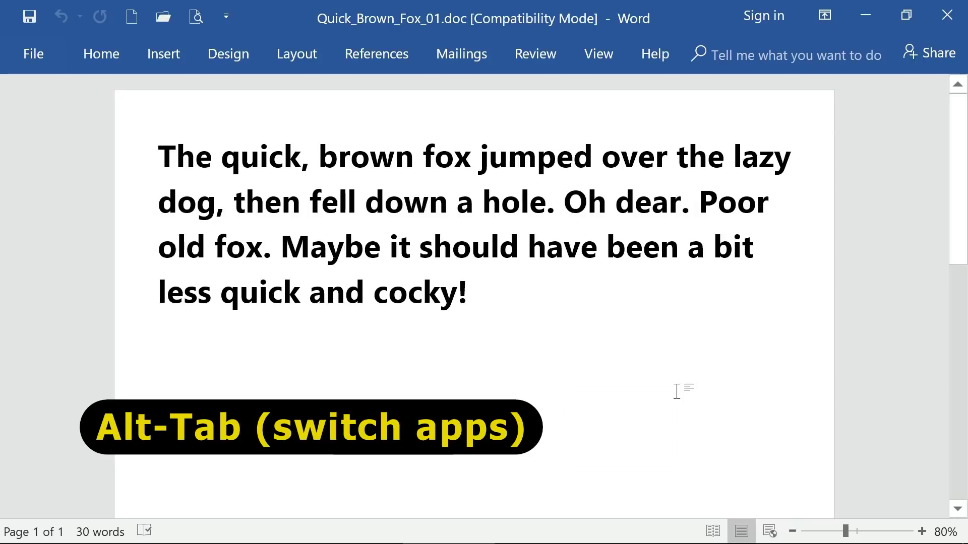
Go through the task switcher again and switch from Word back to the Paint image EC_Pi3_Model_B_Plus_THUMB_AA.jpg.
key(alt+Tab)
key(Tab)
key(Tab)
key(Tab)
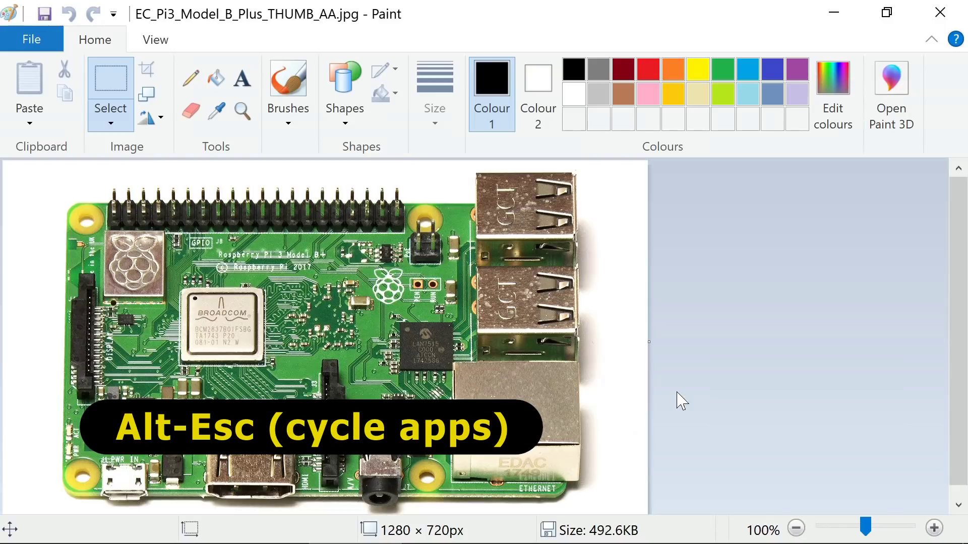
Cycle directly through the open windows without the task switcher, ending on the Word document Quick_Brown_Fox_01.doc.
key(alt+Escape)
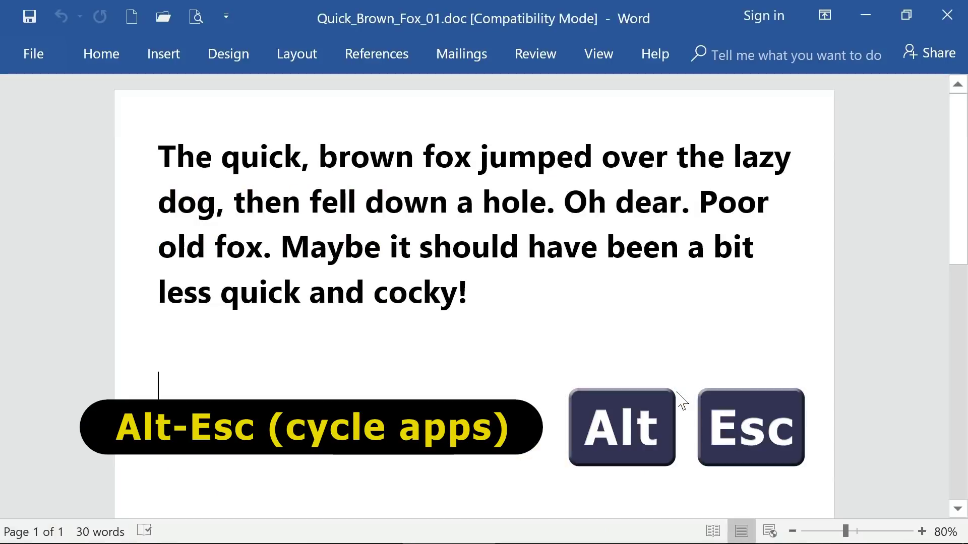
key(alt+Escape)
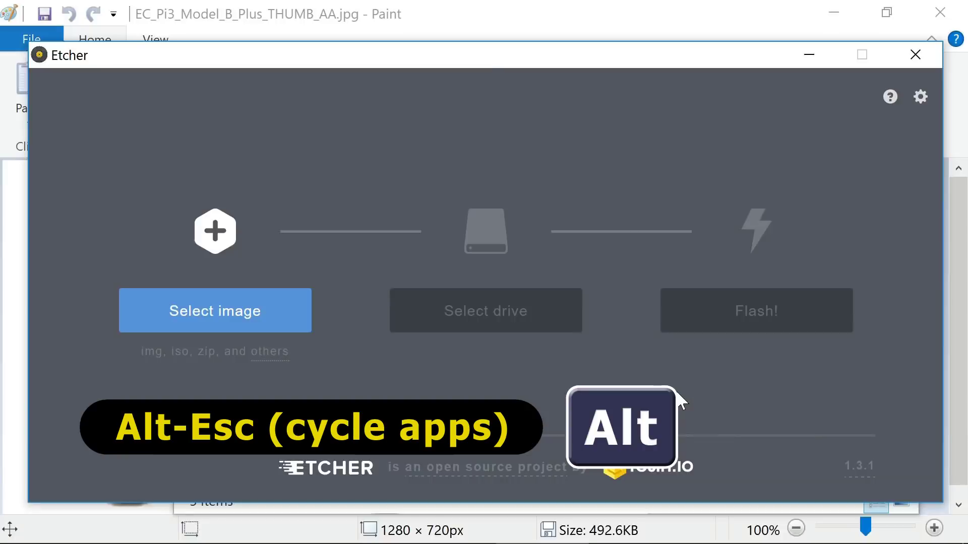
key(alt+Escape)
key(alt+Escape)
key(alt+Escape)
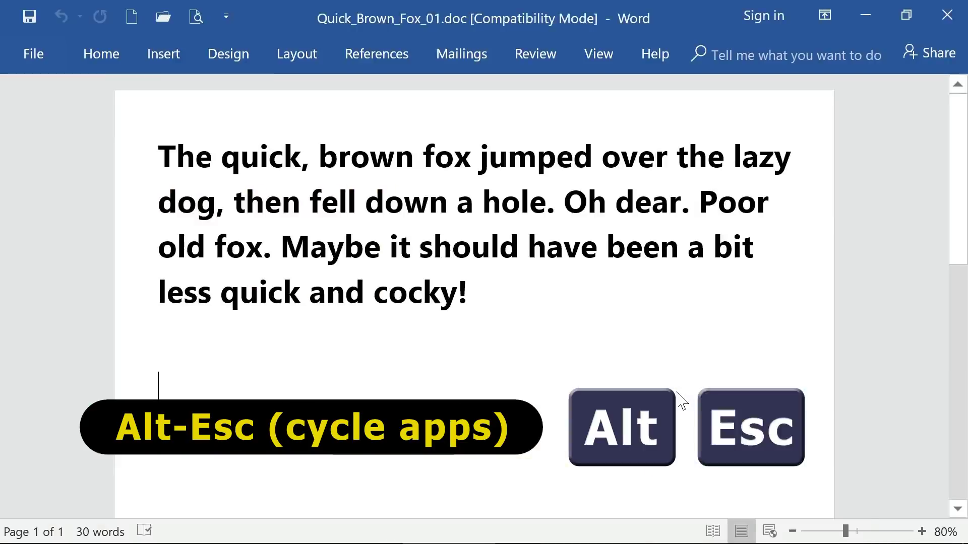
key(alt+Escape)
key(alt+Escape)
key(alt+Escape)
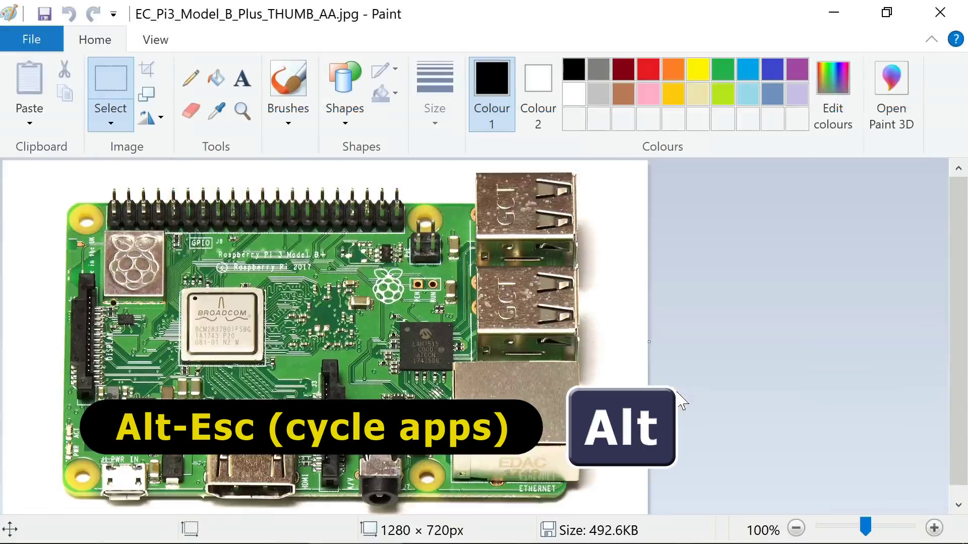
key(alt+Escape)
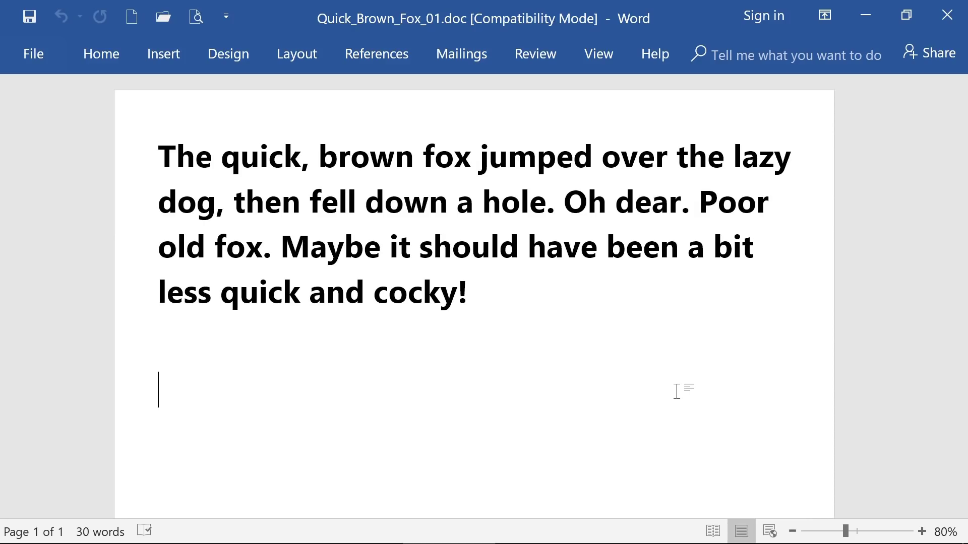
Open the task switcher so that it stays on screen, move the highlight across the windows and choose the Word document.
key(ctrl+alt+Tab)
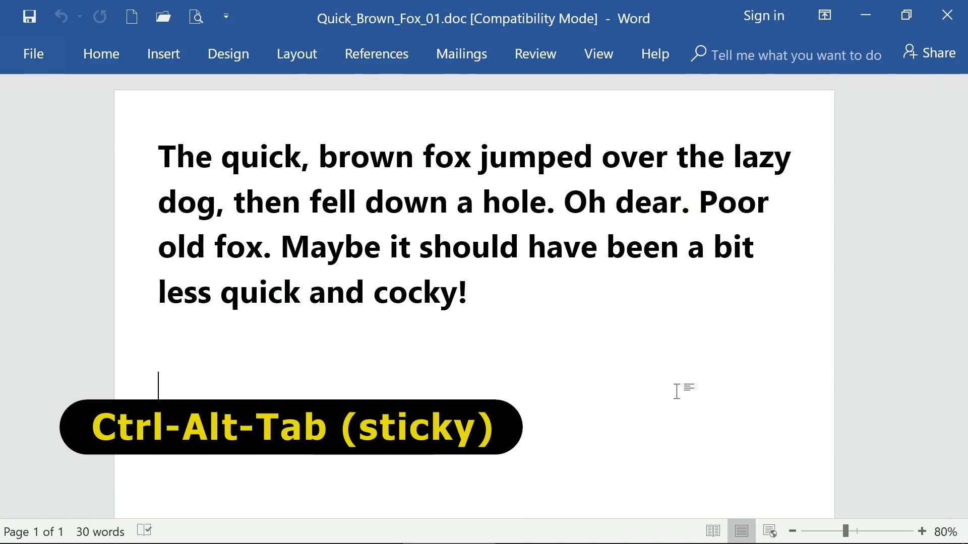
key(ctrl)
key(ctrl+alt)
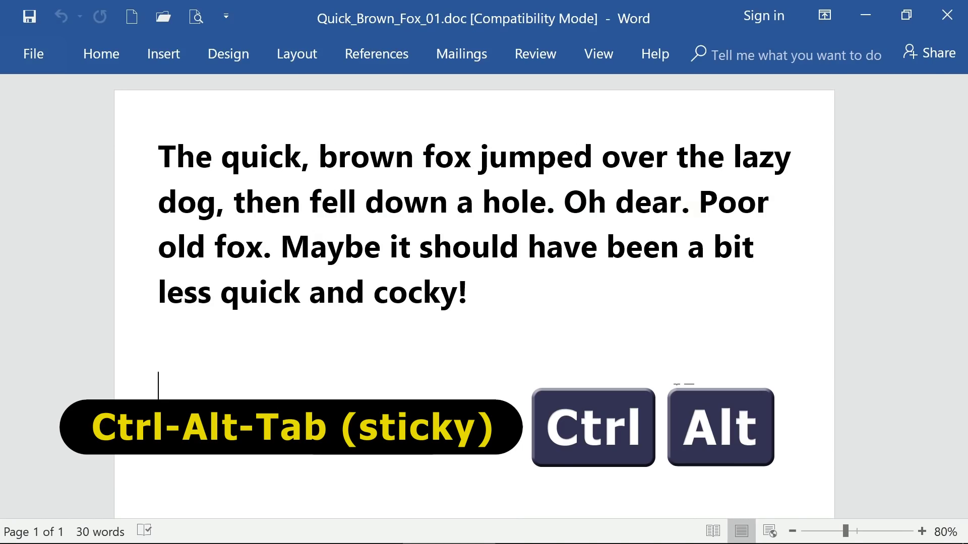
key(ctrl+alt+Tab)
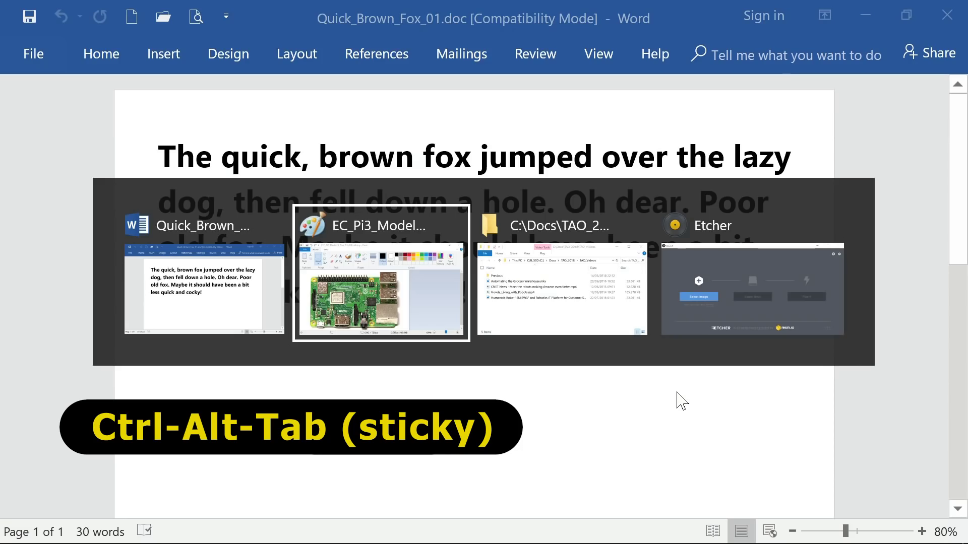
key(Right)
key(Right)
key(Right)
key(Right)
key(Right)
key(Left)
key(Left)
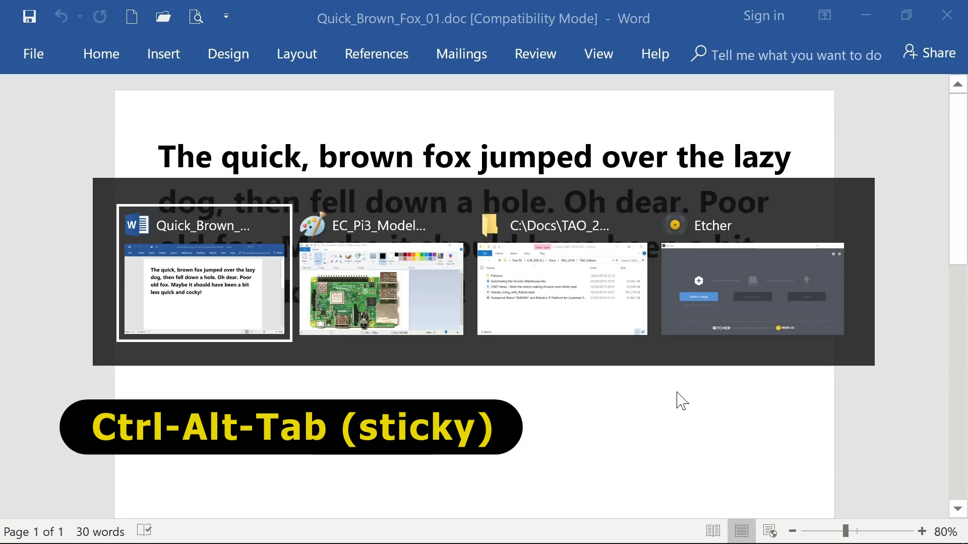
key(Return)
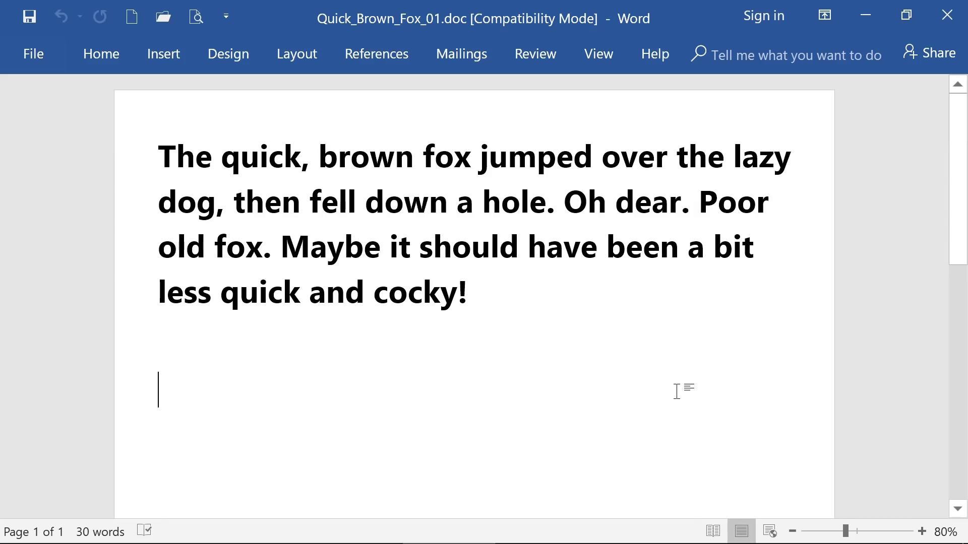
Toggle repeatedly between showing the desktop and restoring all open windows, ending back on the Word document.
key(super+d)
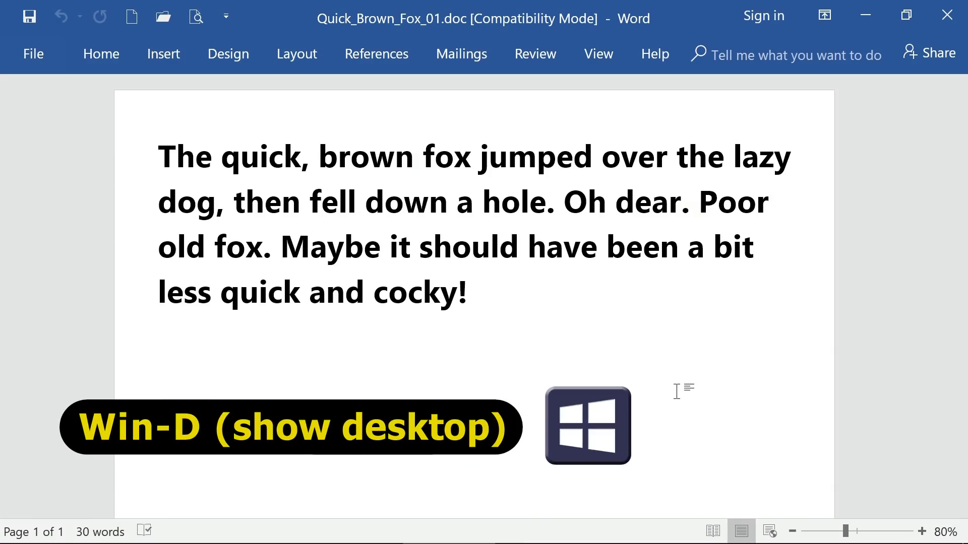
key(super+d)
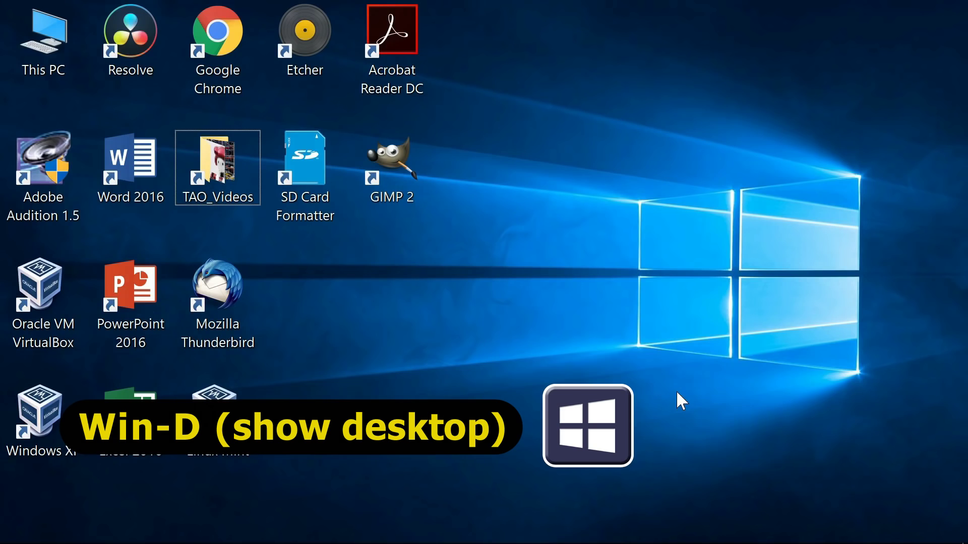
key(super+d)
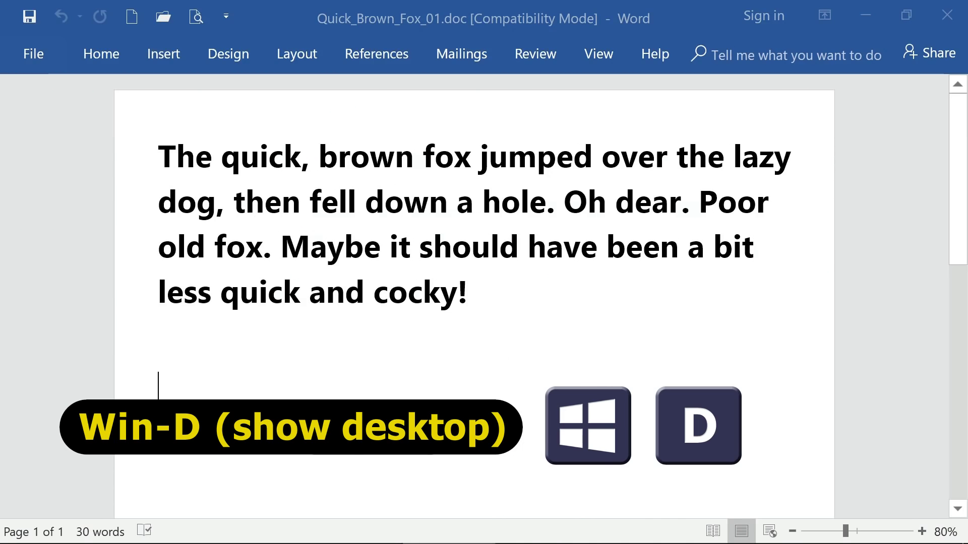
key(super+d)
key(super+d)
key(super+d)
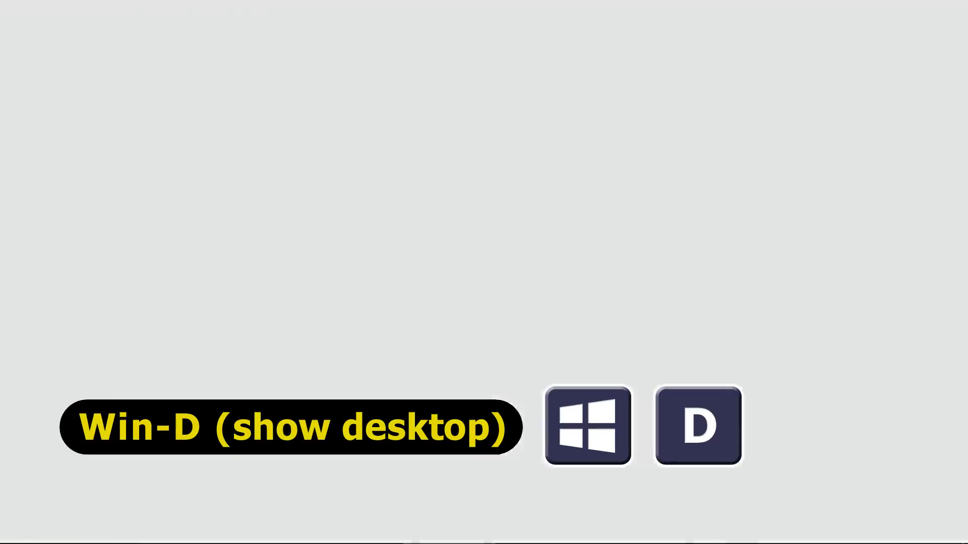
key(super+d)
key(super+d)
key(super+d)
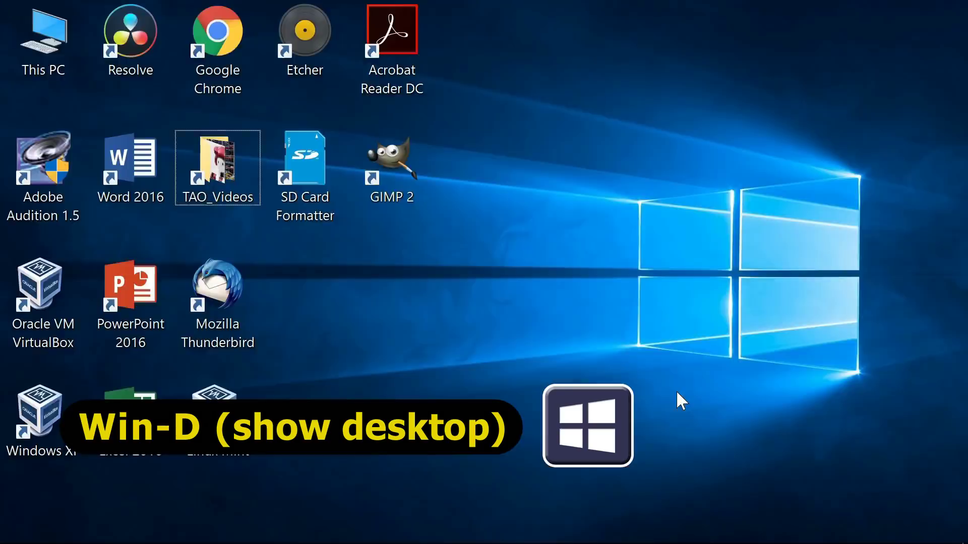
key(super+d)
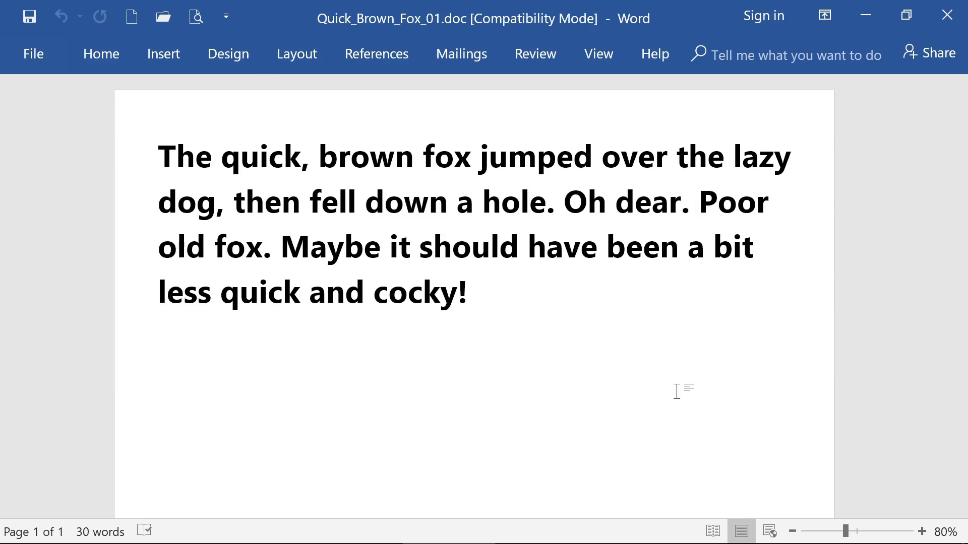
Open Task Manager directly and end the Paint task.
key(ctrl+shift+Escape)
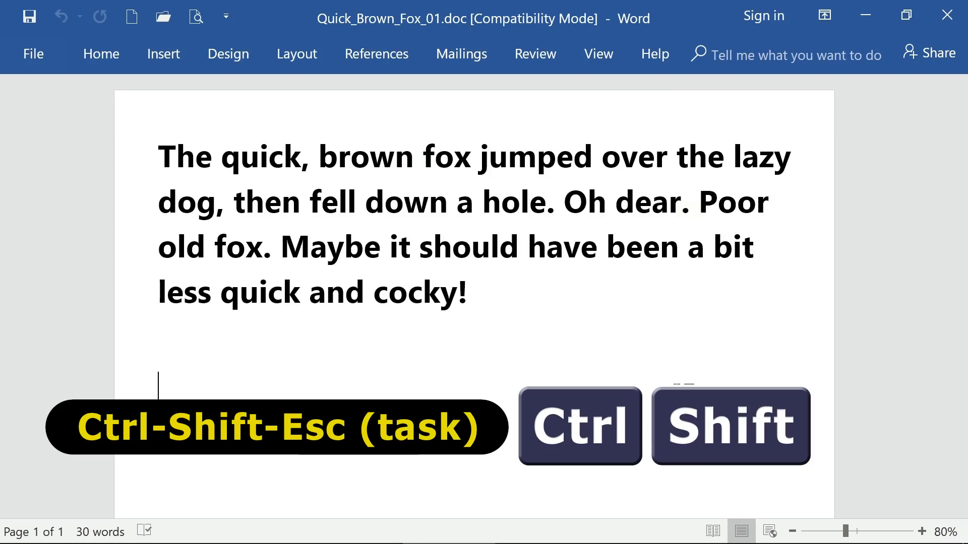
key(ctrl+shift+Escape)
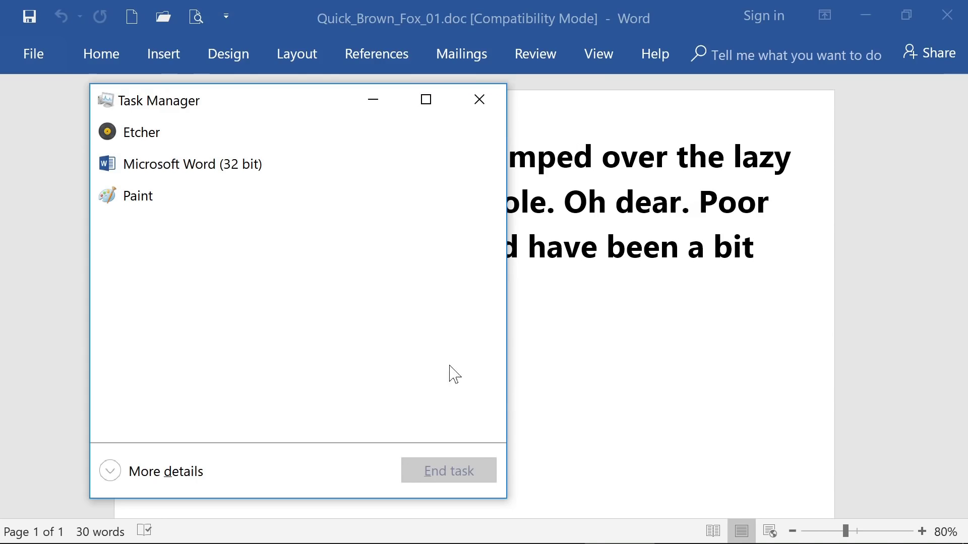
click(141, 195)
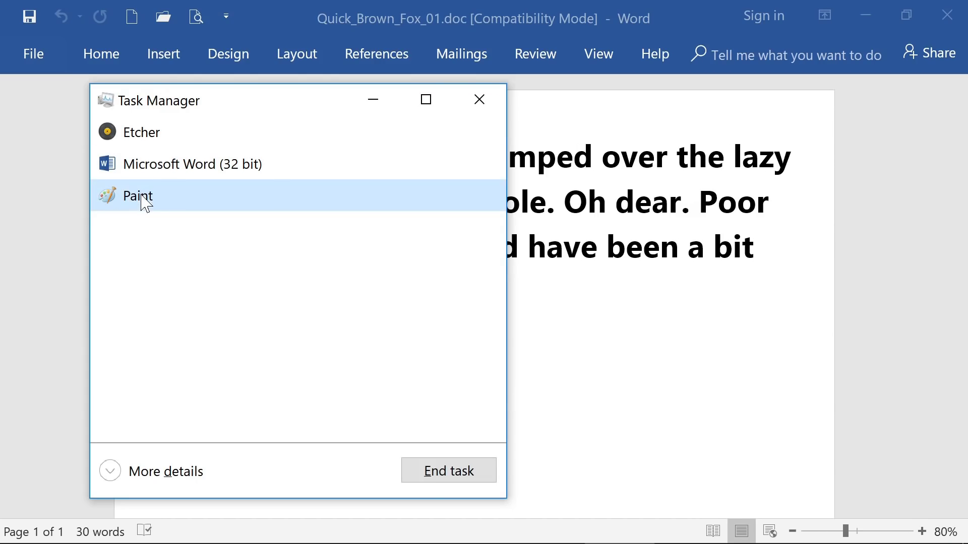
click(449, 474)
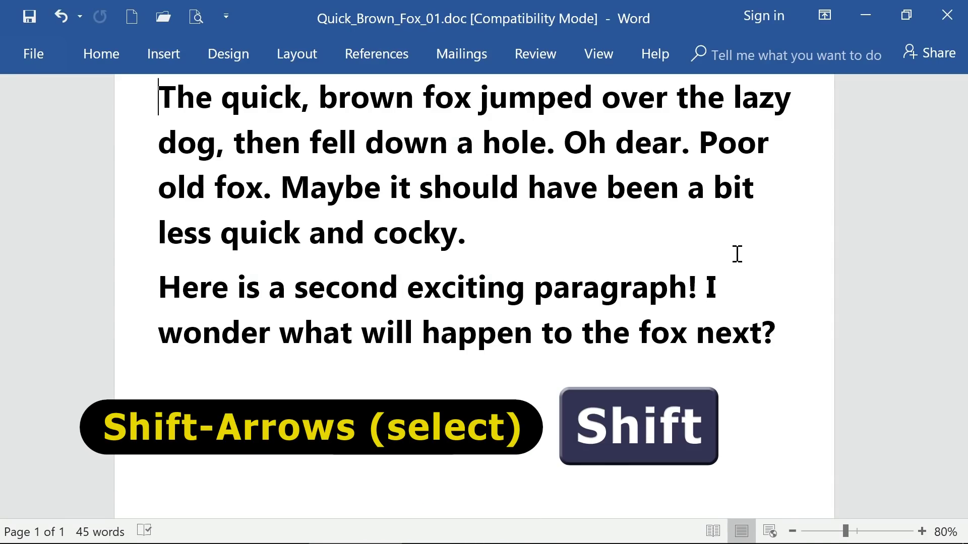
Select text character by character from the start of the first paragraph, extending and shrinking the selection within the first line.
key(shift+Right)
key(shift+Right)
key(shift+Right)
key(shift+Right)
key(shift+Right)
key(shift+Right)
key(shift+Right)
key(shift+Right)
key(shift+Right)
key(shift+Right)
key(shift+Right)
key(shift+Right)
key(shift+Right)
key(shift+Right)
key(shift+Right)
key(shift+Right)
key(shift+Right)
key(shift+Right)
key(shift+Right)
key(shift+Right)
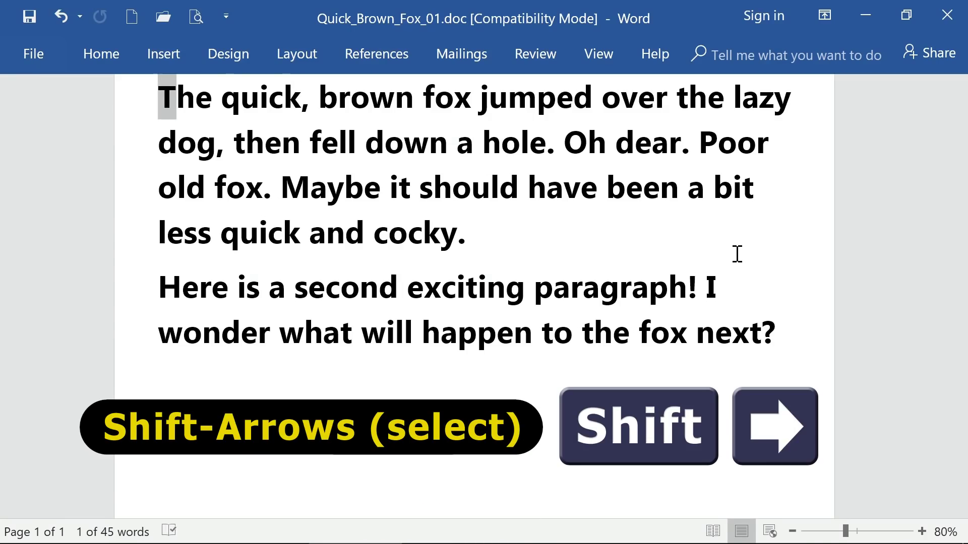
key(shift+Left)
key(shift+Left)
key(shift+Left)
key(shift+Left)
key(shift+Left)
key(shift+Left)
key(shift+Left)
key(shift+Left)
key(shift+Left)
key(shift+Left)
key(shift+Left)
key(shift+Left)
key(shift+Left)
key(shift+Left)
key(shift+Left)
key(shift+Left)
key(shift+Left)
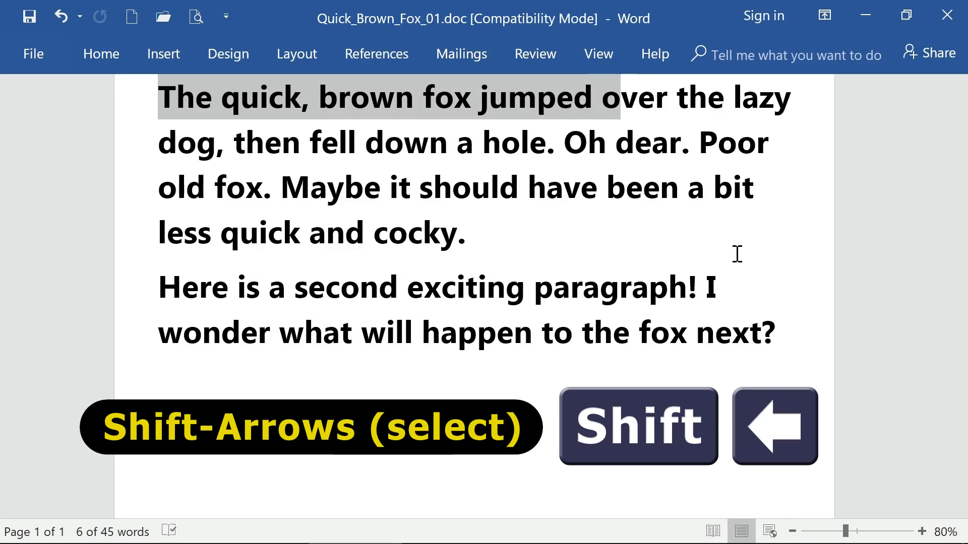
key(shift+Right)
key(shift+Right)
key(shift+Right)
key(shift+Right)
key(shift+Right)
key(shift+Right)
key(shift+Right)
key(shift+Right)
key(shift+Right)
key(shift+Right)
key(shift+Right)
key(shift+Right)
key(shift+Right)
key(shift+Right)
key(shift+Right)
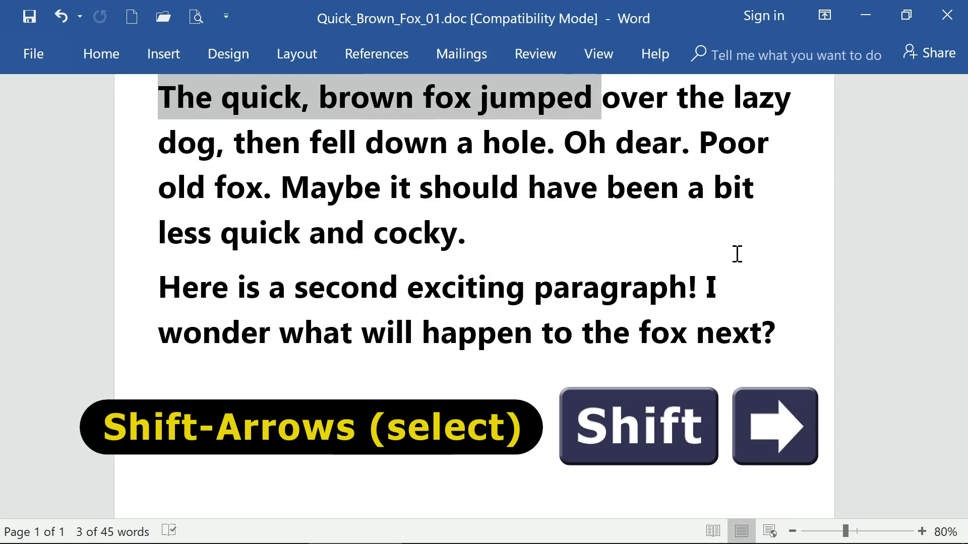
key(shift+Left)
key(shift+Left)
key(shift+Left)
key(shift+Left)
key(shift+Left)
key(shift+Left)
key(shift+Left)
key(shift+Left)
key(shift+Left)
key(shift+Right)
key(shift+Right)
key(shift+Right)
key(shift+Right)
key(shift+Right)
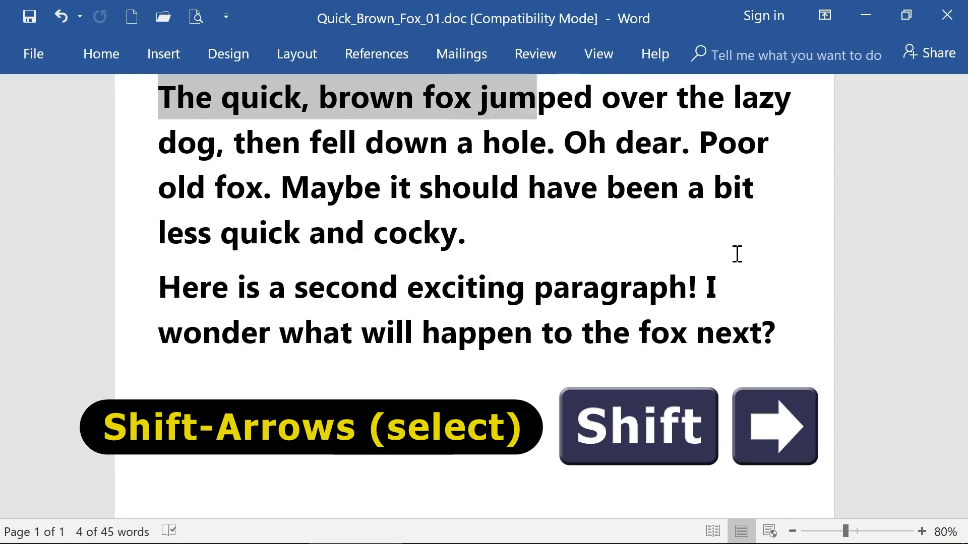
key(shift+Right)
Extend the selection downward line by line through the text, and shrink it line by line back toward the start.
key(shift+Down)
key(shift+Down)
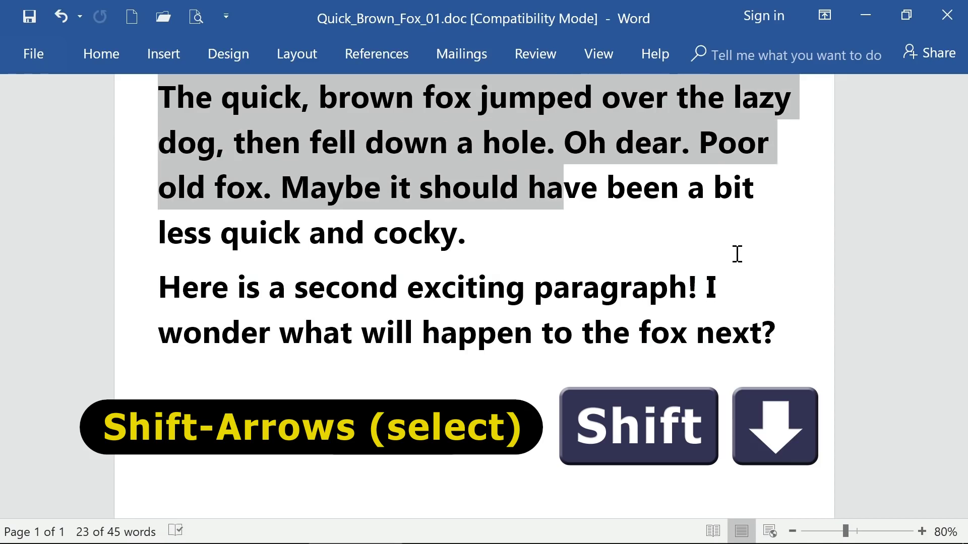
key(shift+Down)
key(shift+Down)
key(shift+Down)
key(shift+Up)
key(shift+Up)
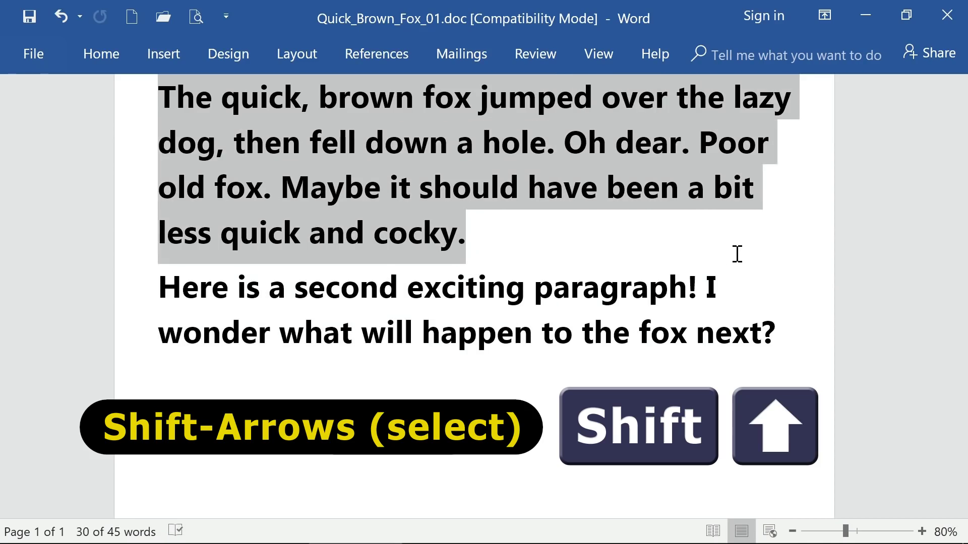
key(shift+Up)
key(shift+Up)
key(shift+Up)
key(shift+Up)
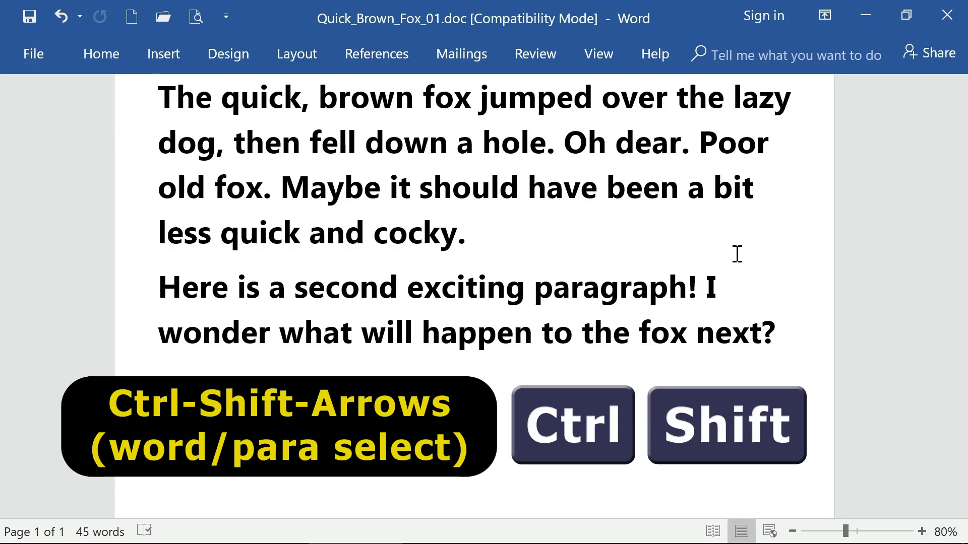
Select text word by word from the start of the first paragraph, extending and shrinking the selection within the first line.
key(ctrl+shift+Right)
key(ctrl+shift+Right)
key(ctrl+shift+Right)
key(ctrl+shift+Right)
key(ctrl+shift+Right)
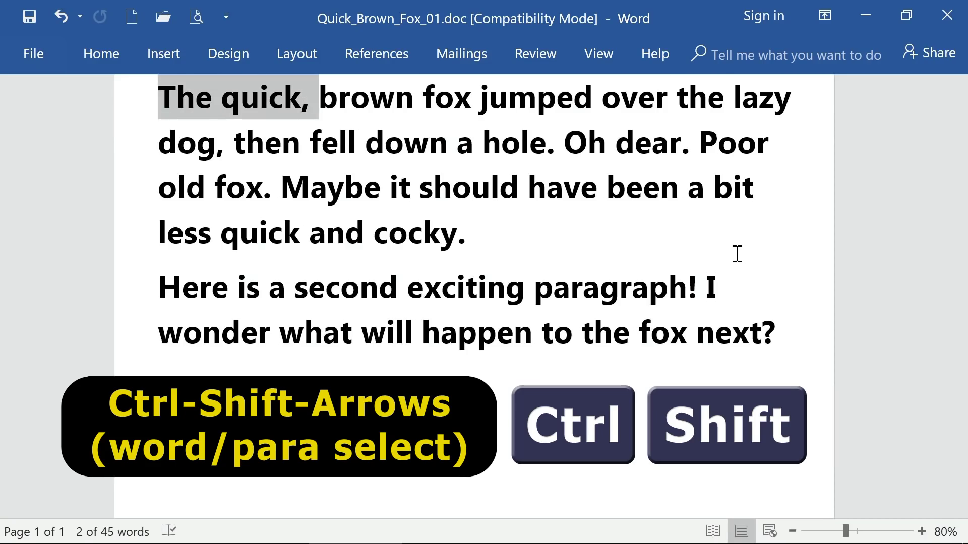
key(ctrl+shift+Right)
key(ctrl+shift+Right)
key(ctrl+shift+Left)
key(ctrl+shift+Left)
key(ctrl+shift+Left)
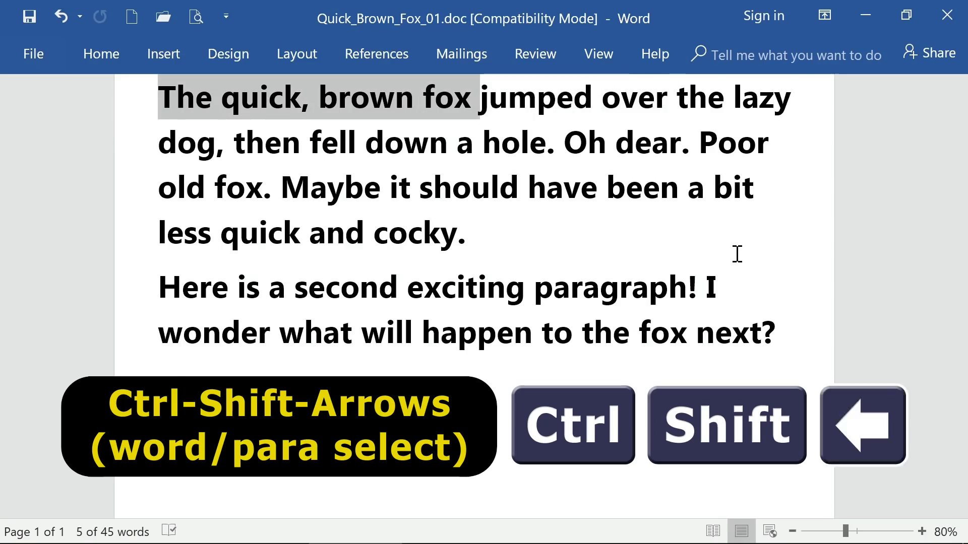
key(ctrl+shift+Right)
key(ctrl+shift+Right)
key(ctrl+shift+Right)
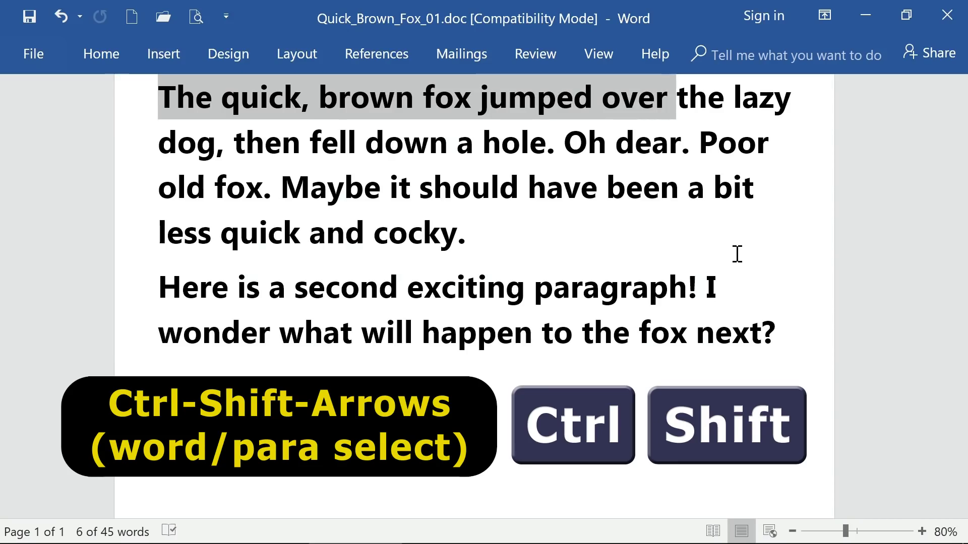
Extend the selection by whole paragraphs, reduce it to just the first paragraph, and copy it.
key(ctrl+shift+Down)
key(ctrl+shift+Down)
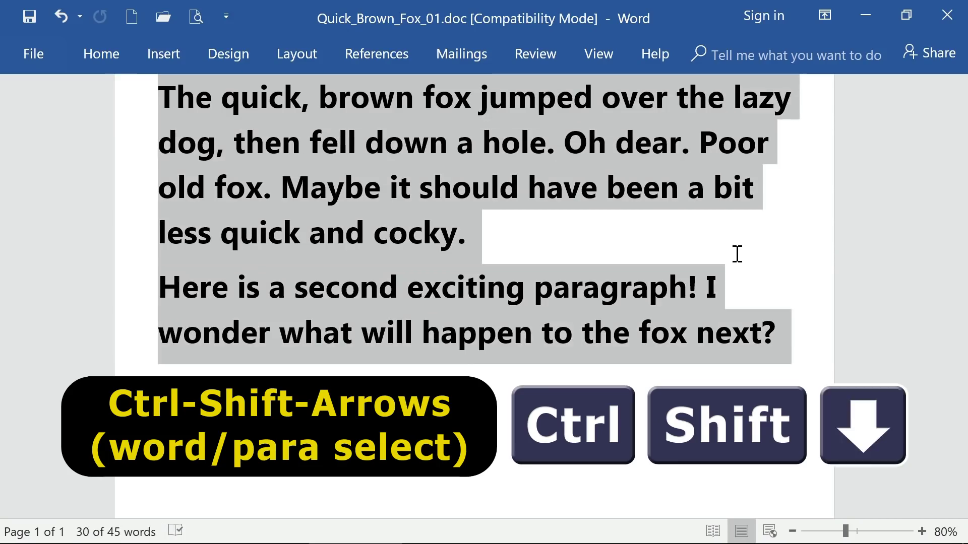
key(ctrl+shift+Up)
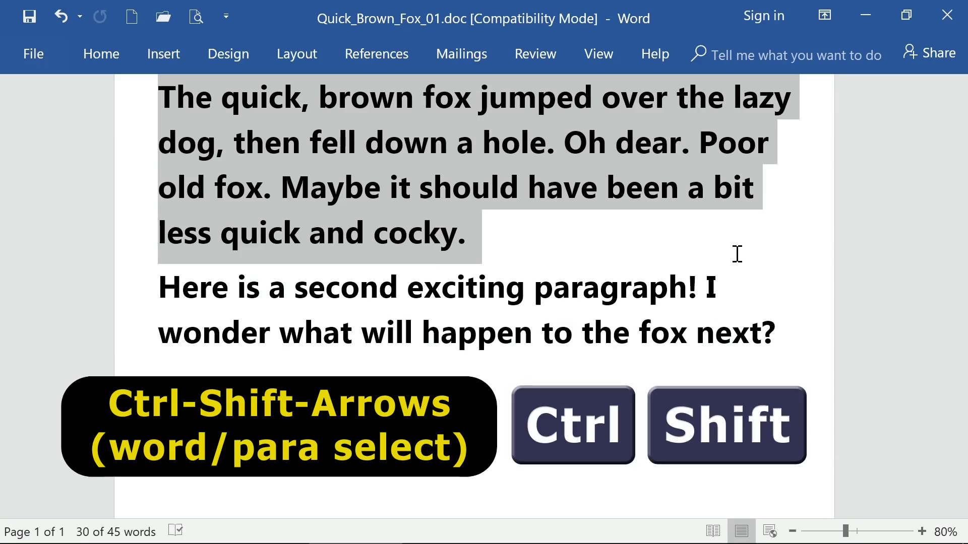
key(ctrl+c)
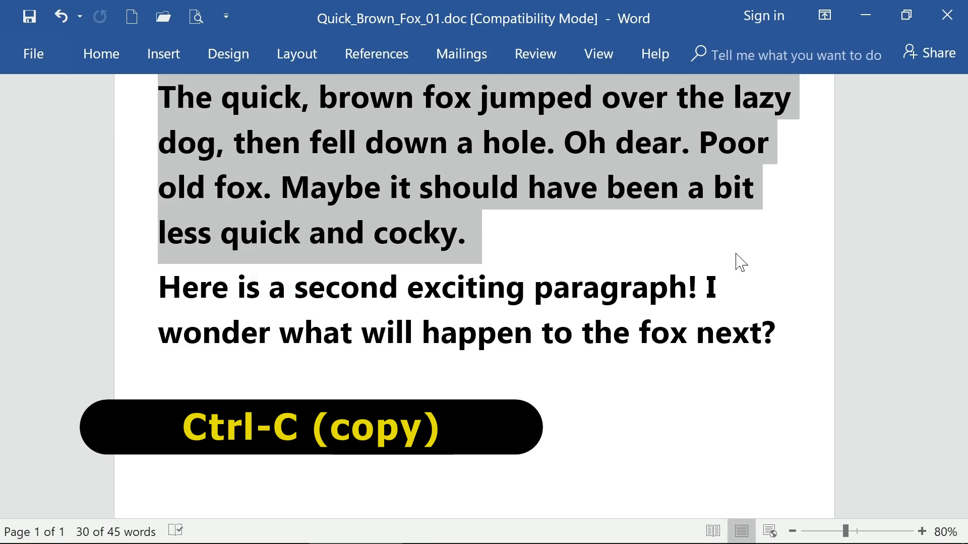
key(ctrl+c)
Paste the copied paragraph on the line below the second paragraph.
key(Down)
key(Down)
key(Down)
key(Down)
key(Up)
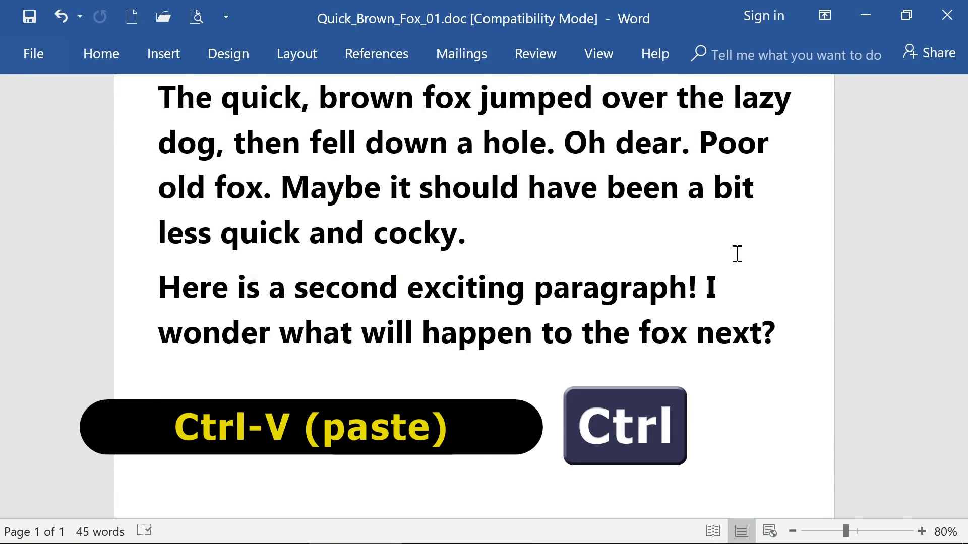
key(ctrl+v)
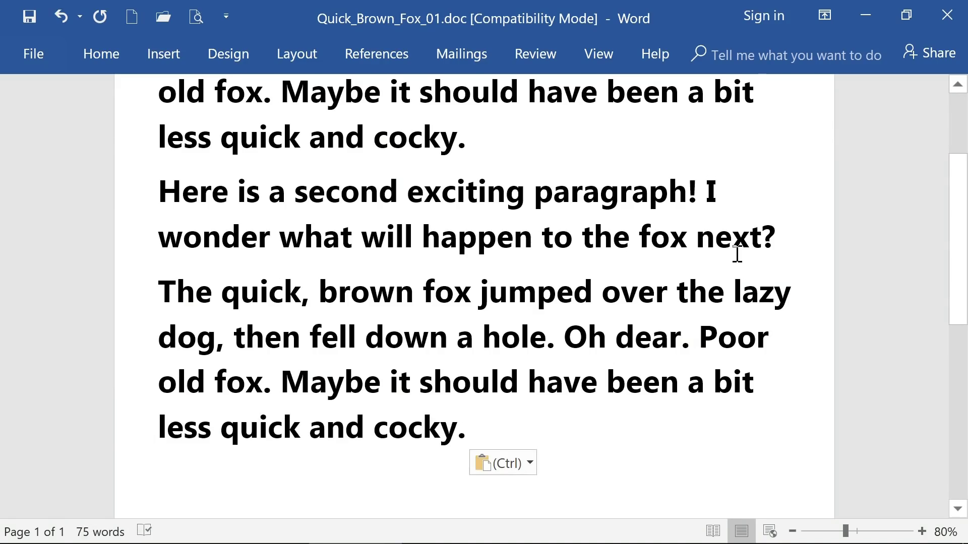
Cut the sentence "The quick, brown fox jumped over the lazy dog, then fell down a hole." from the pasted third paragraph.
key(Up)
key(Up)
key(Up)
key(Up)
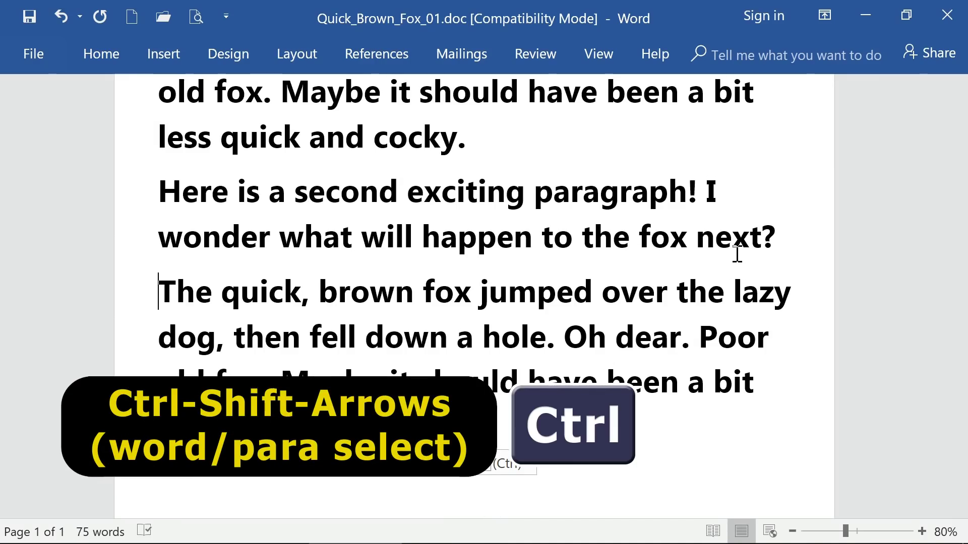
key(ctrl+shift+Right)
key(ctrl+shift+Right)
key(ctrl+shift+Right)
key(ctrl+shift+Right)
key(ctrl+shift+Right)
key(ctrl+shift+Right)
key(ctrl+shift+Right)
key(ctrl+shift+Right)
key(ctrl+shift+Right)
key(ctrl+shift+Right)
key(ctrl+shift+Right)
key(ctrl+shift+Right)
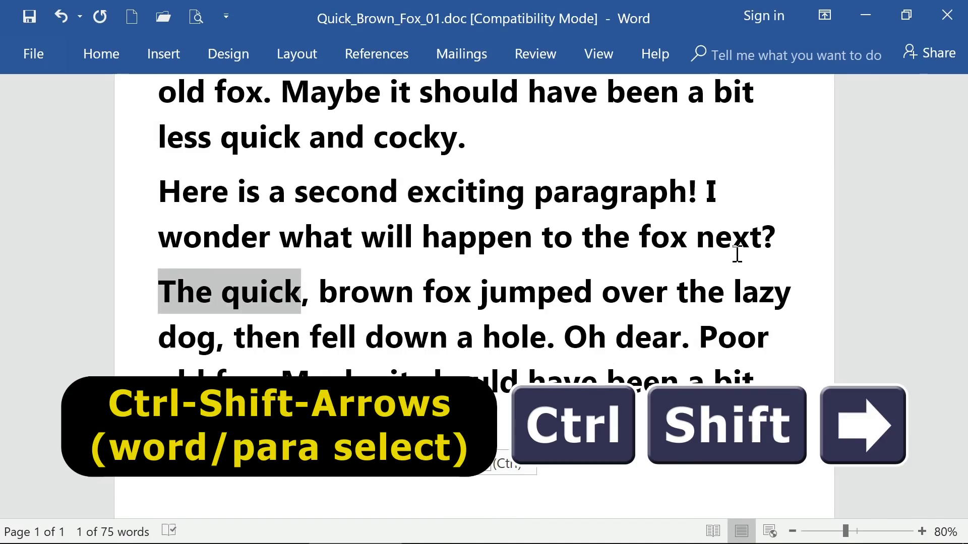
key(ctrl+shift+Right)
key(ctrl+shift+Right)
key(ctrl+shift+Right)
key(ctrl+shift+Right)
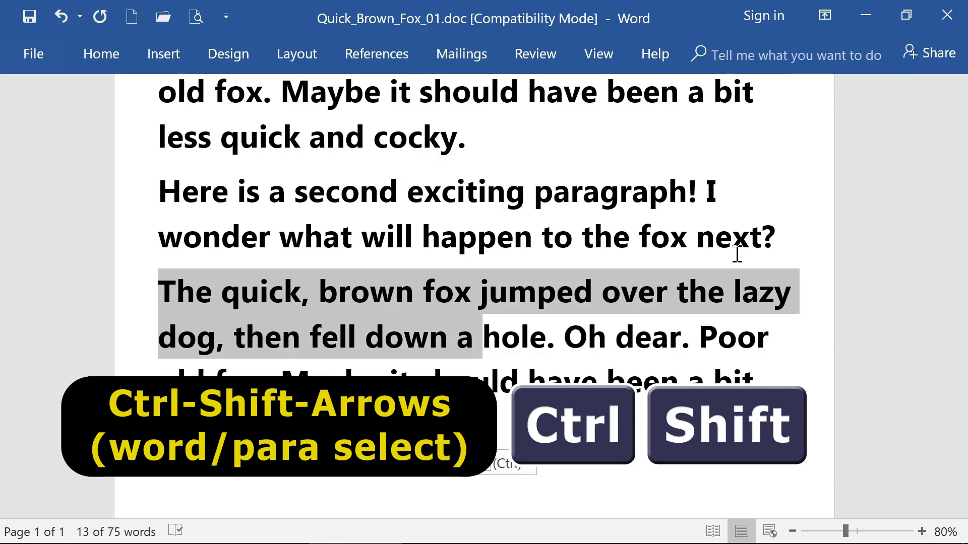
key(ctrl+shift+Right)
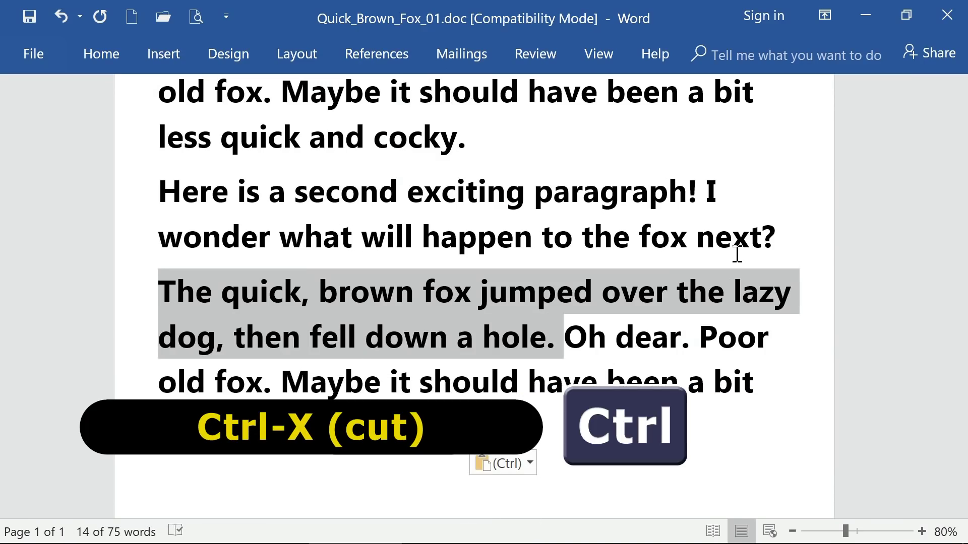
key(ctrl+x)
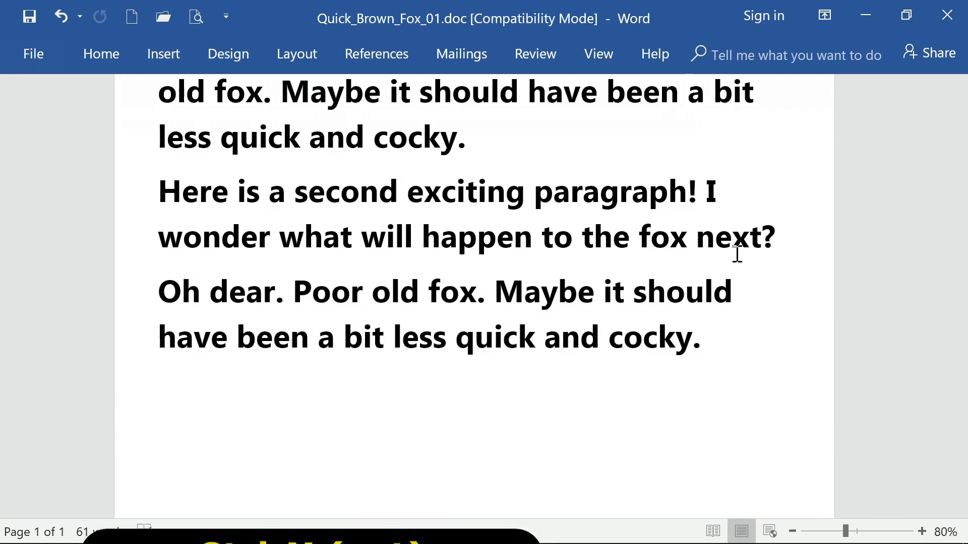
Paste the cut sentence at the end of the third paragraph, after "quick and cocky.".
key(Down)
key(Down)
key(Left)
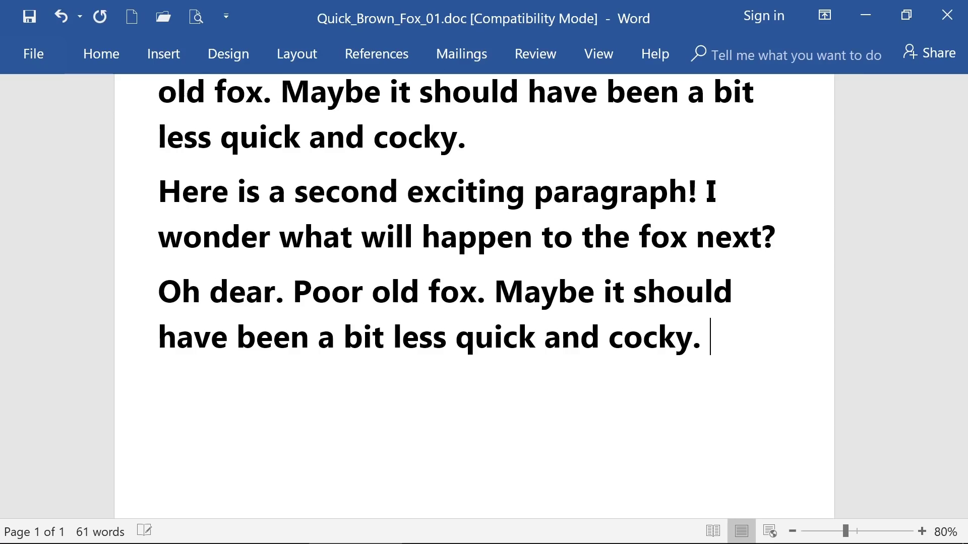
key(ctrl+v)
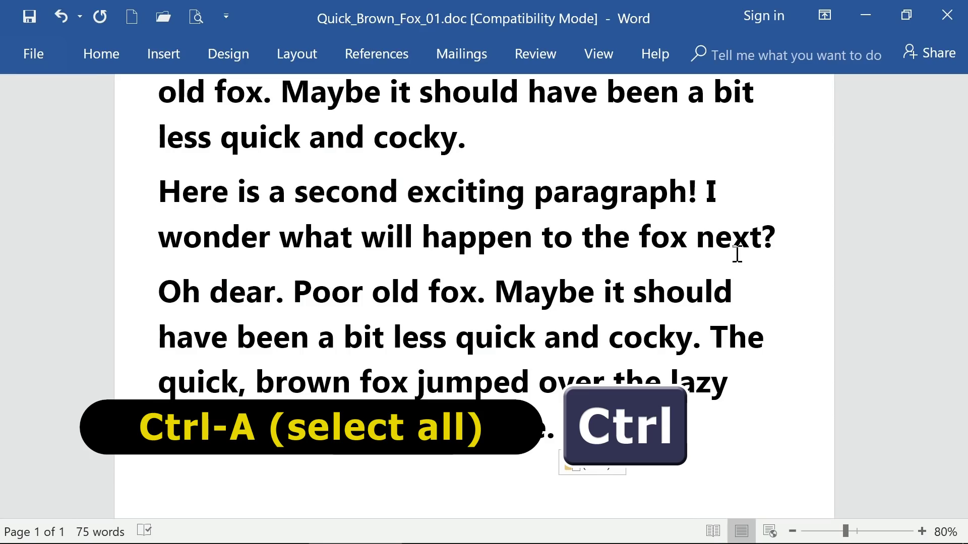
Copy the entire document text and paste it at the end of the document.
key(ctrl+a)
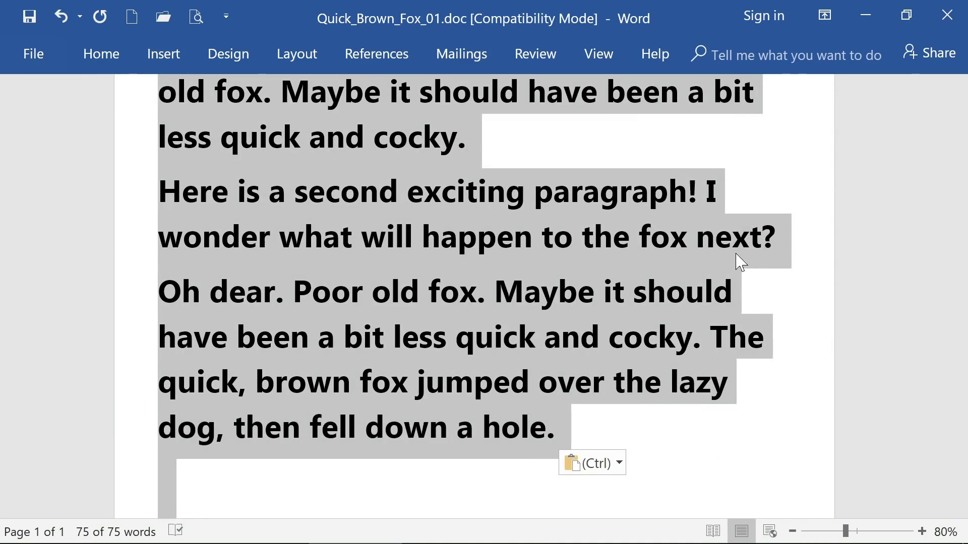
key(ctrl+c)
key(ctrl+End)
key(ctrl+v)
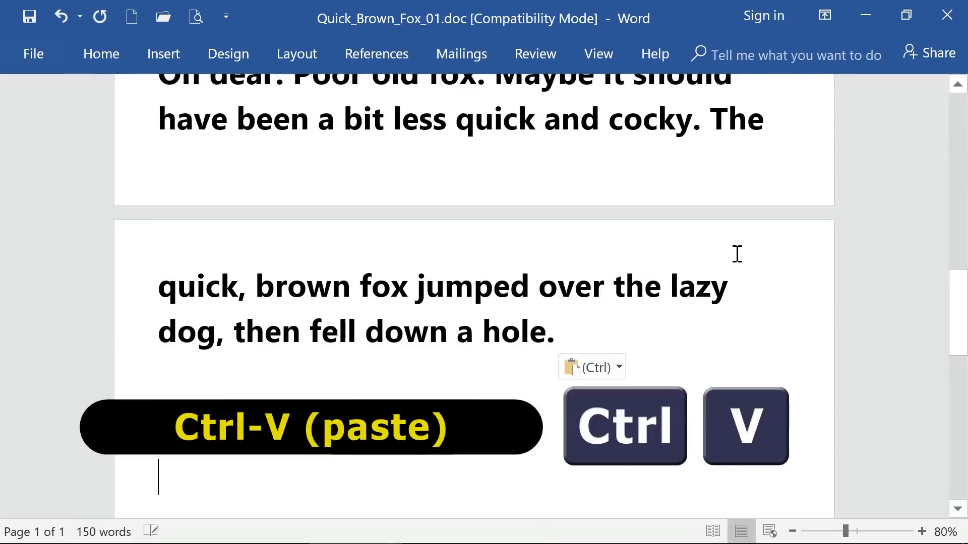
Place the text cursor at the start of the first "Here is a second exciting paragraph!" near the document's beginning.
key(Up)
key(Up)
key(Up)
key(Up)
key(Up)
key(Up)
key(Up)
key(Up)
key(Up)
key(Up)
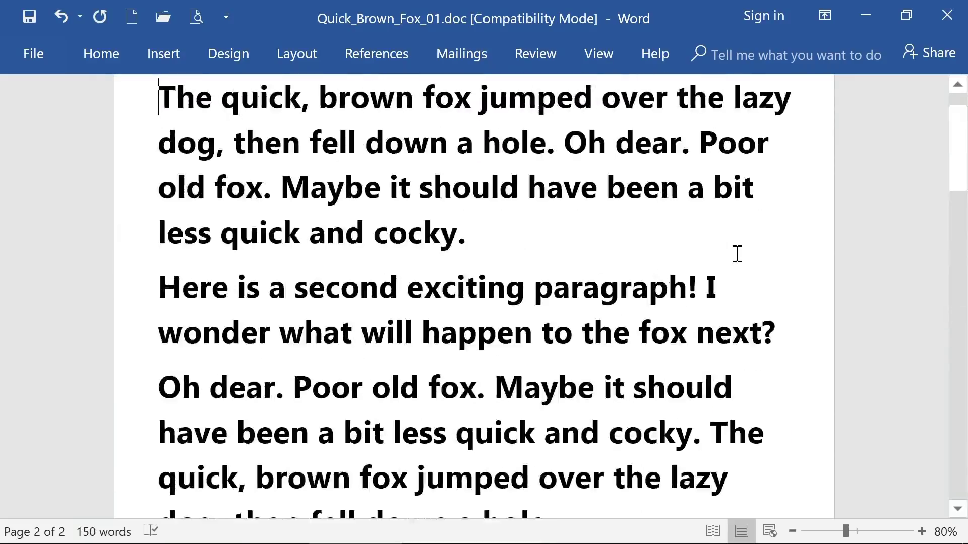
key(Down)
key(Down)
key(Down)
key(Down)
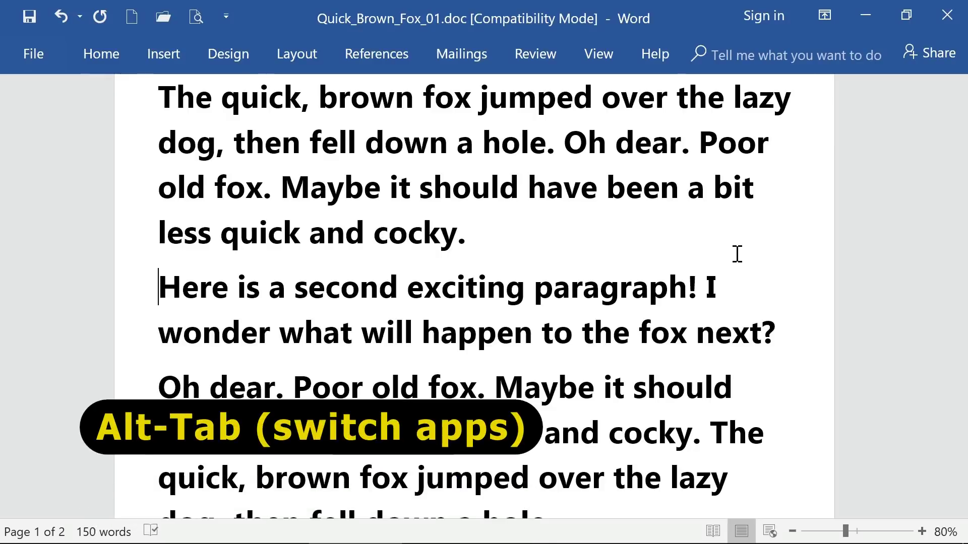
Switch to Paint and copy the whole EC_Pi3_Model_B_Plus_THUMB_AA.jpg picture.
key(alt+Tab)
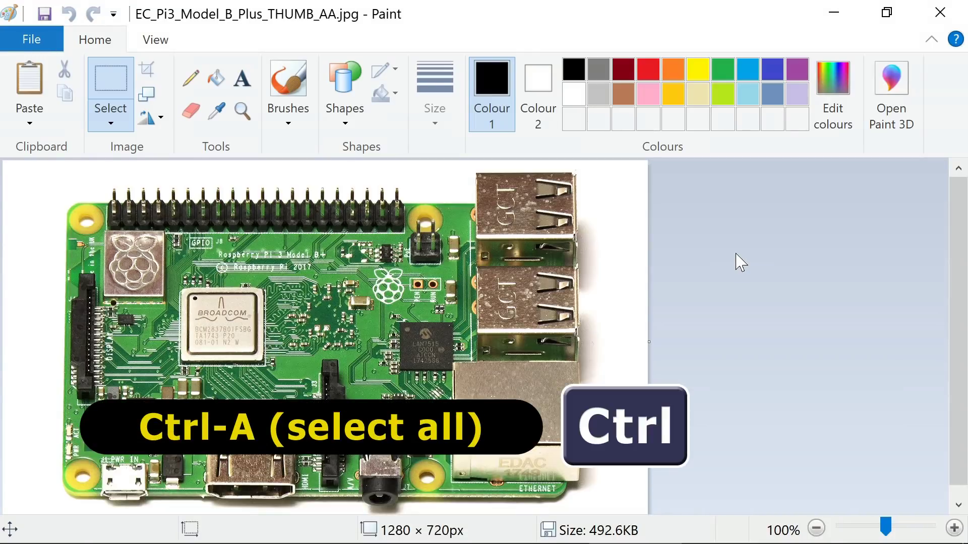
key(ctrl+a)
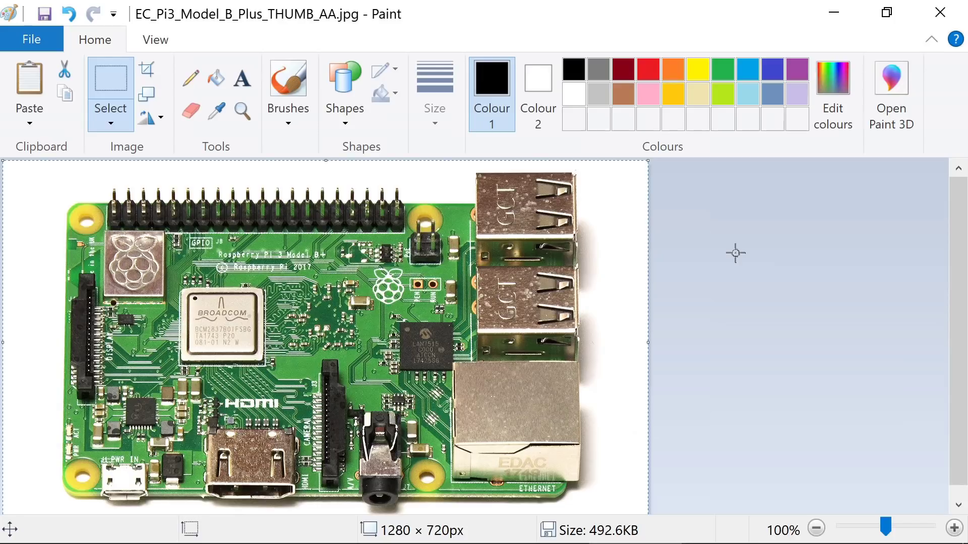
key(ctrl+c)
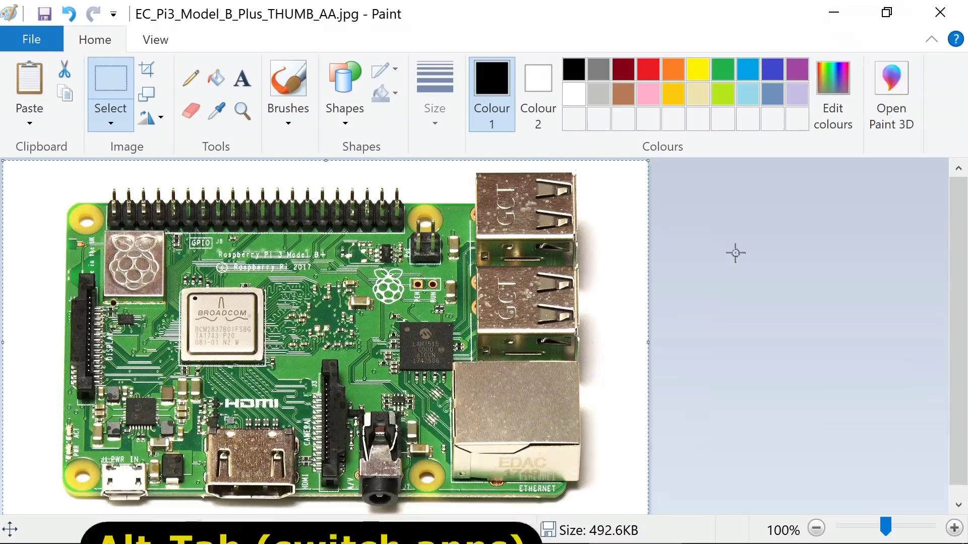
Switch back to Word and paste the picture before the second paragraph, starting that paragraph's text on a new line below it.
key(alt+Tab)
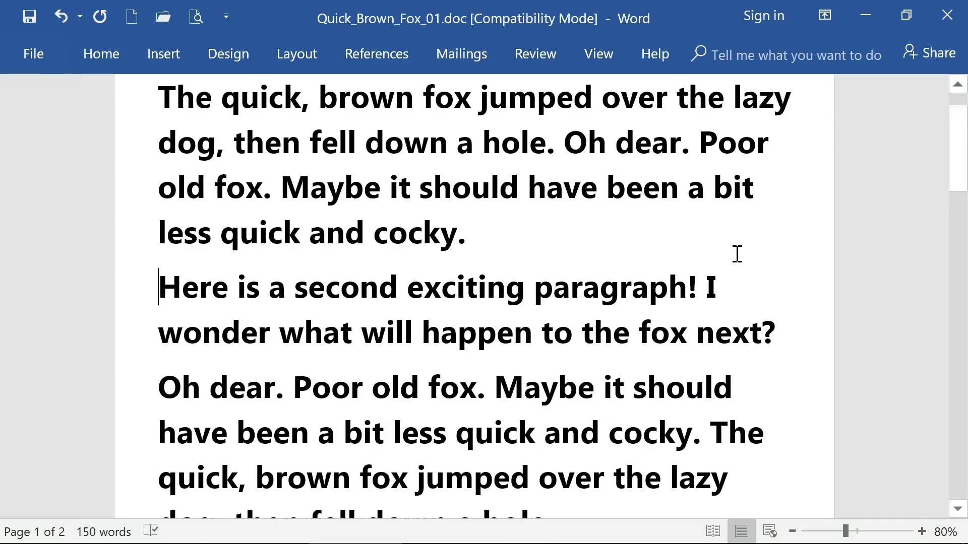
key(ctrl+v)
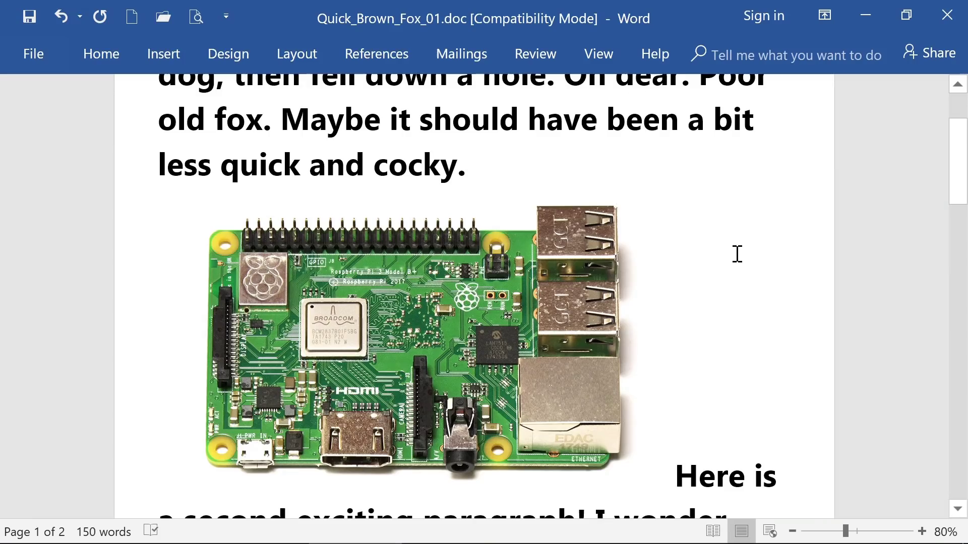
key(Return)
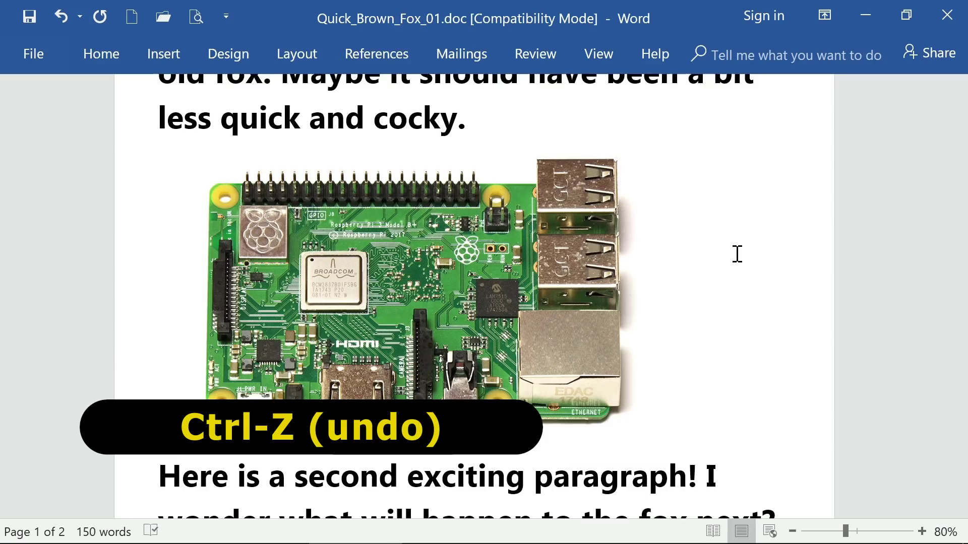
Undo the line break and the picture paste, and redo both changes.
key(ctrl+z)
key(ctrl+z)
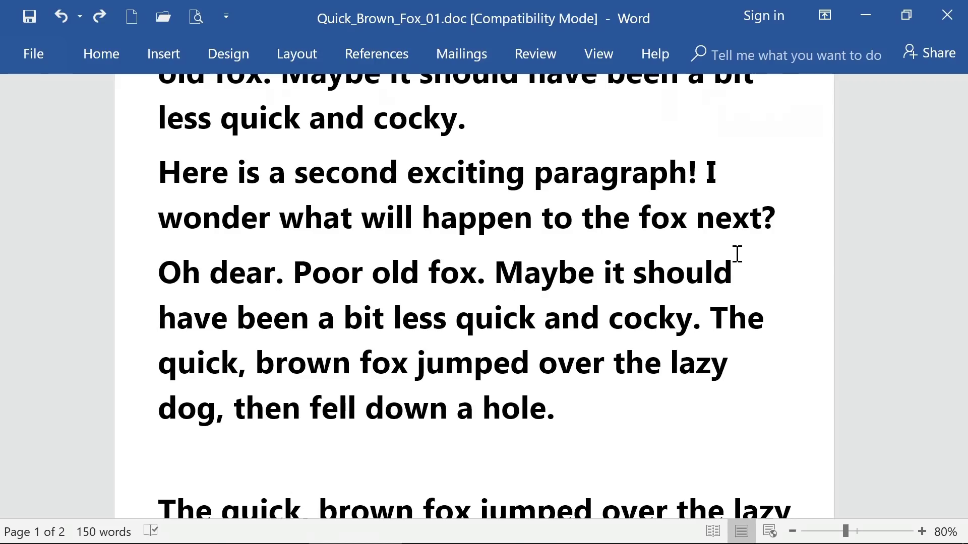
key(ctrl+y)
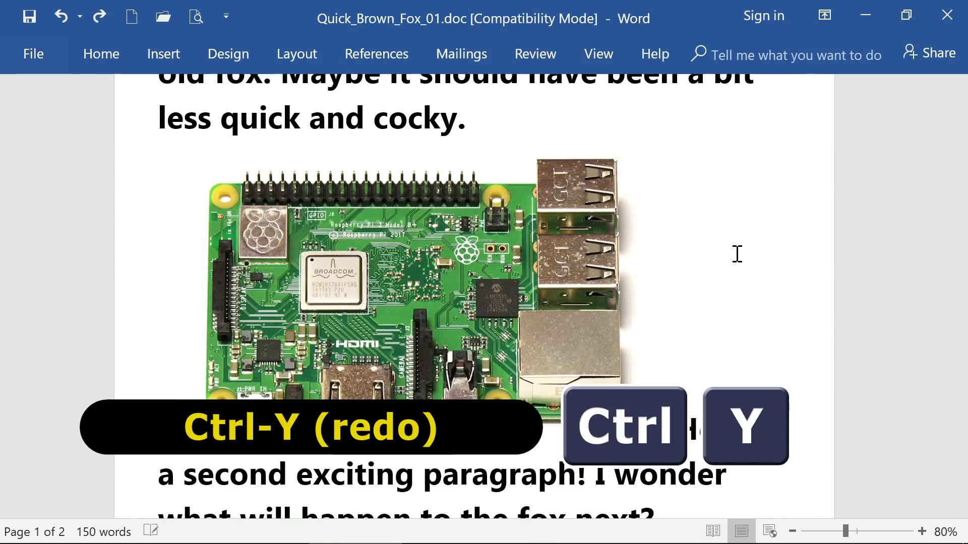
key(ctrl+y)
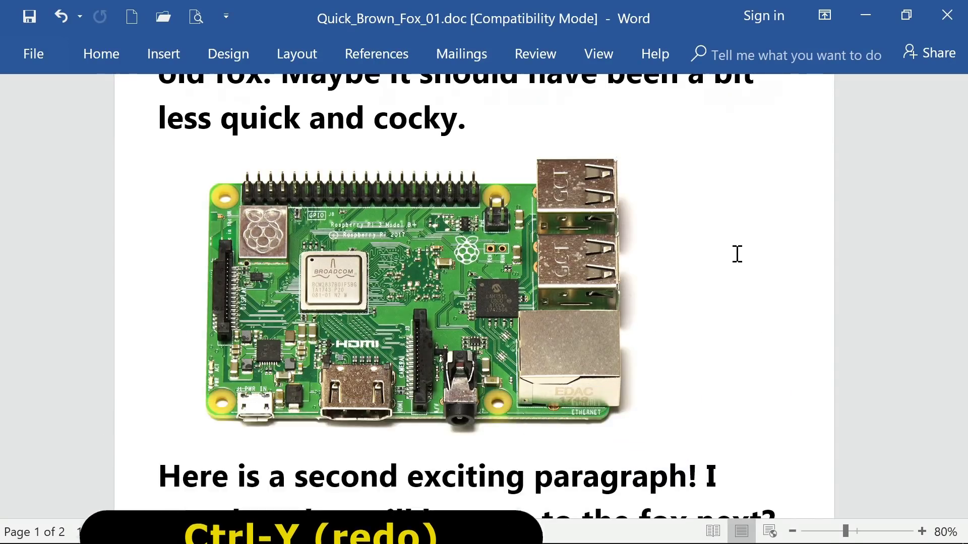
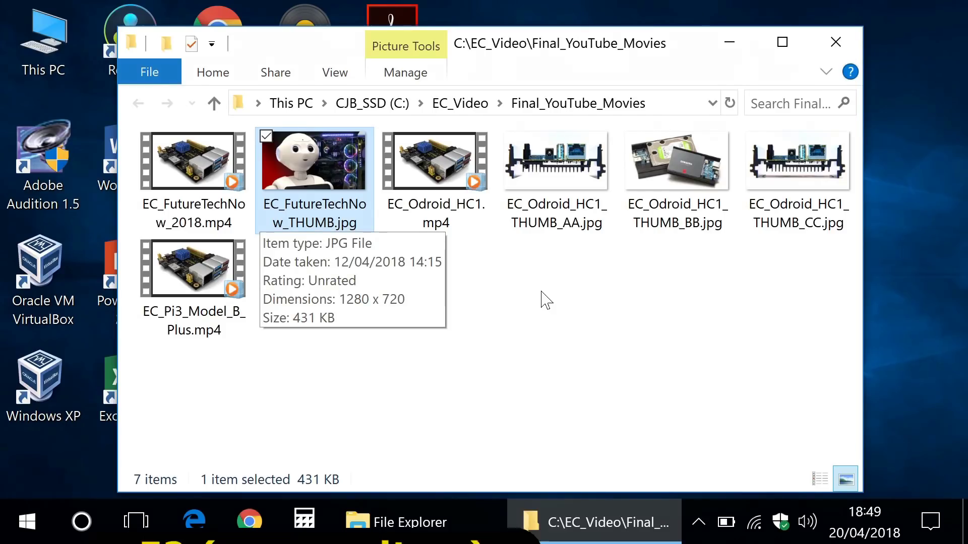
Open the name of EC_FutureTechNow_THUMB.jpg for editing in File Explorer and cancel the renaming.
key(F2)
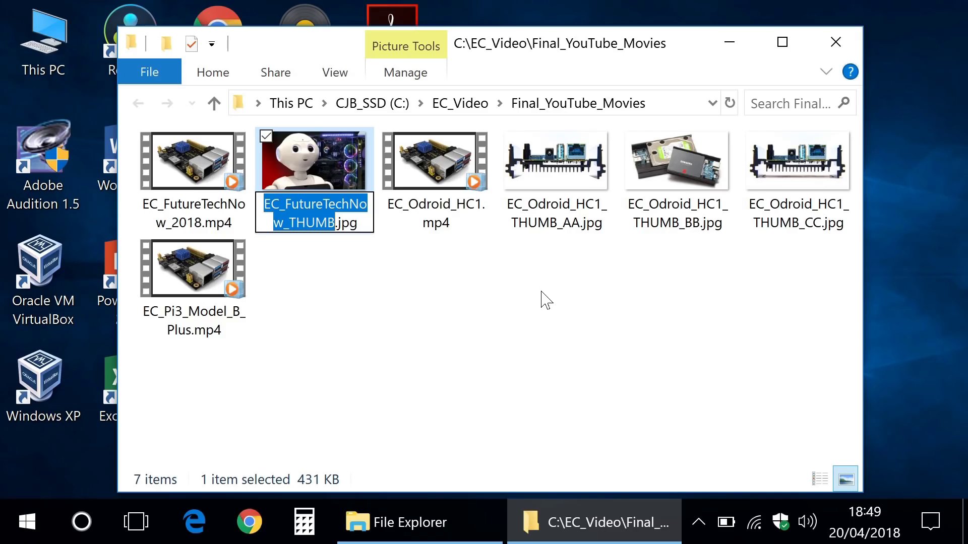
key(Escape)
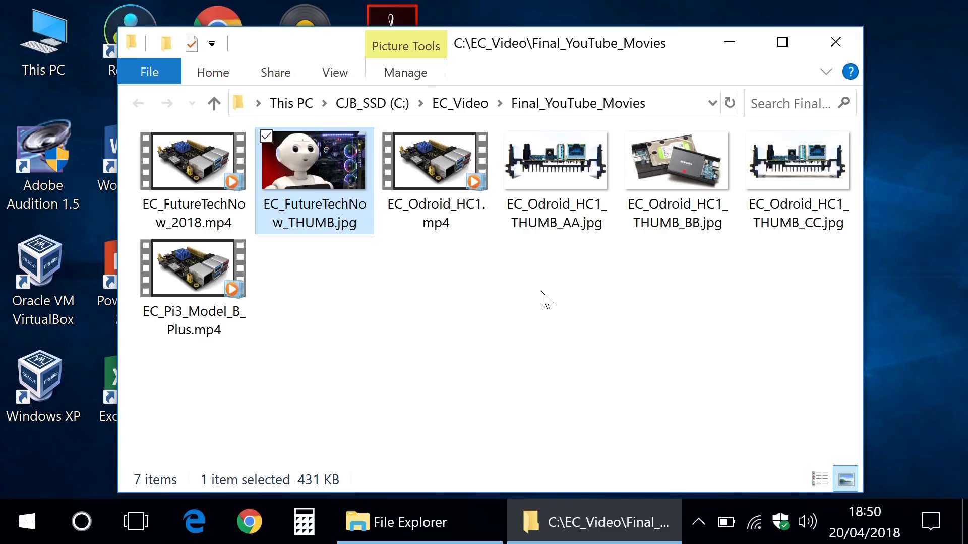
View the properties of EC_FutureTechNow_2018.mp4 and close them.
key(Left)
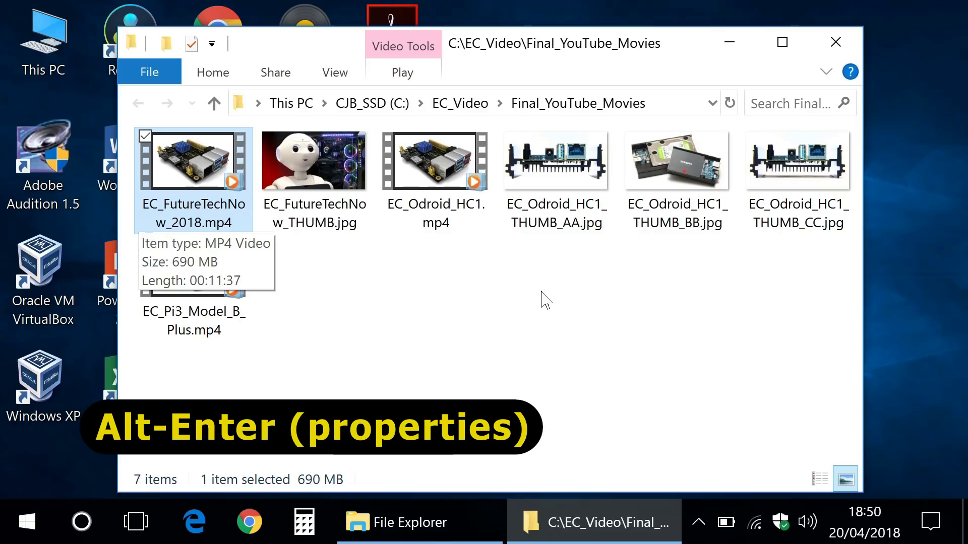
key(alt+Return)
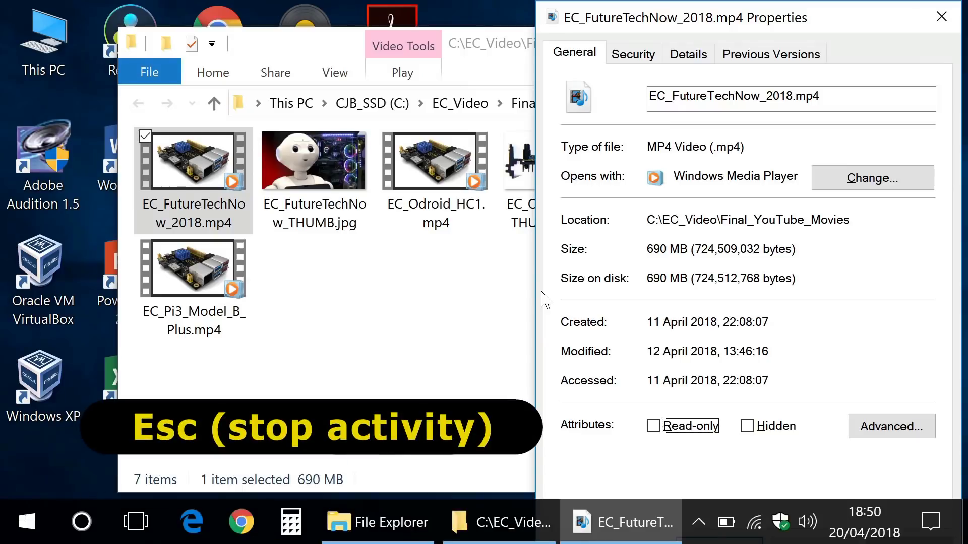
key(Escape)
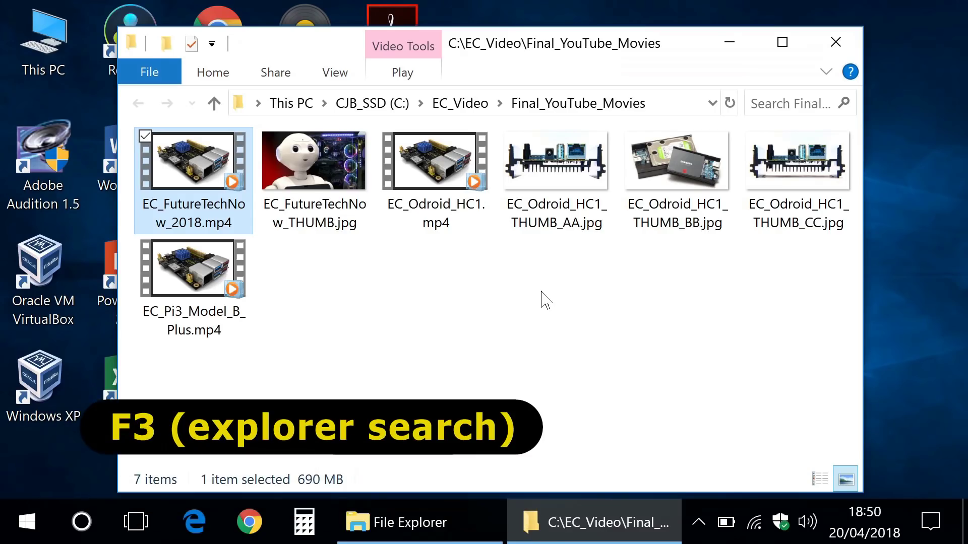
Search the Final_YouTube_Movies folder for EC_Od, then clear the search and return to the file list.
key(F3)
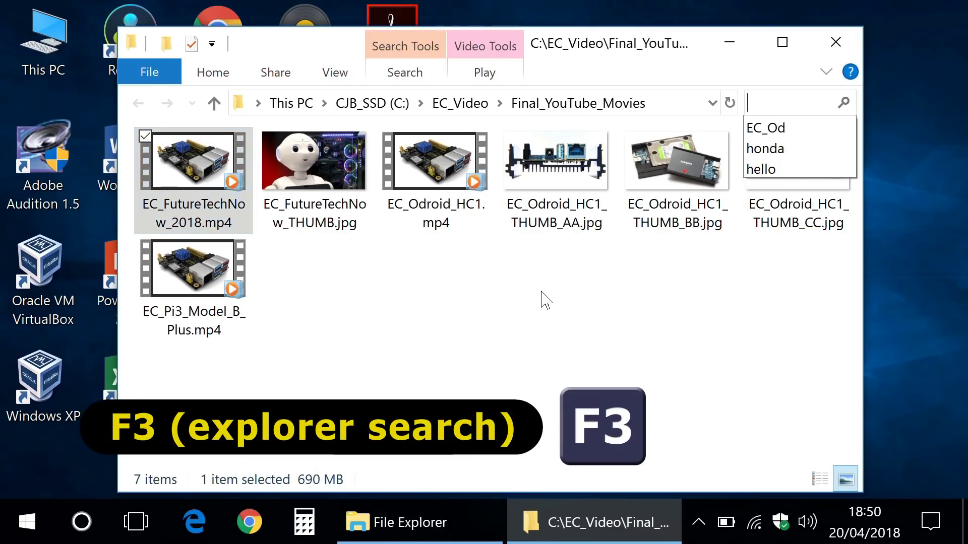
text(EC)
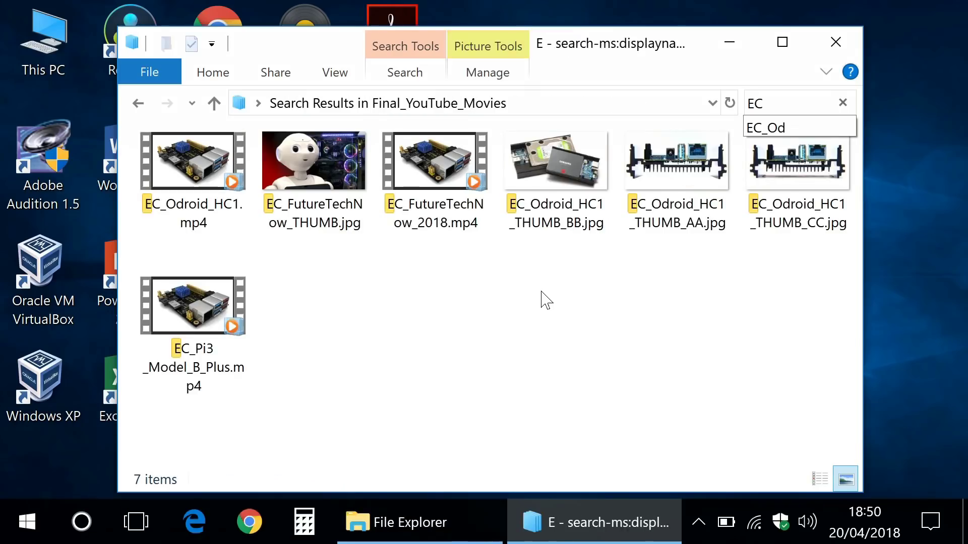
text(_Od)
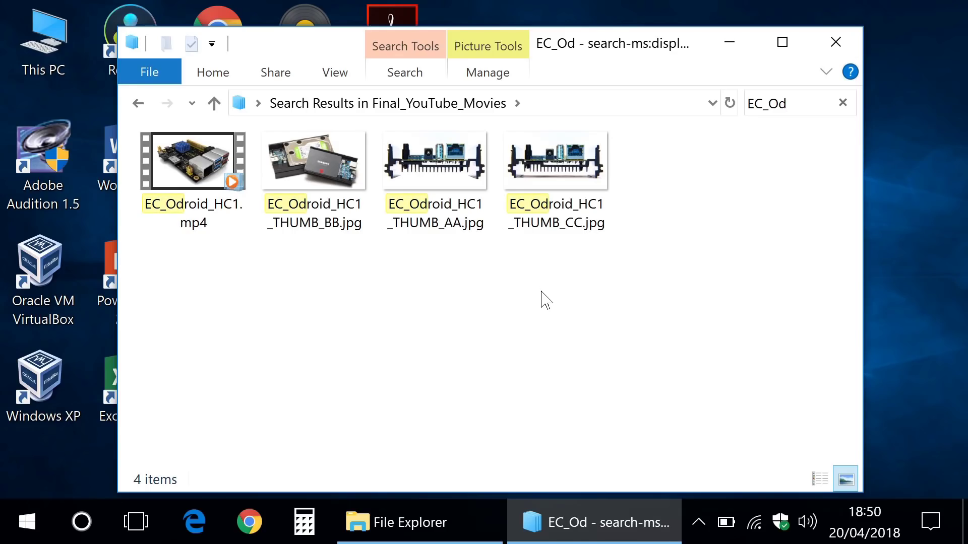
key(BackSpace)
key(BackSpace)
key(BackSpace)
key(BackSpace)
key(BackSpace)
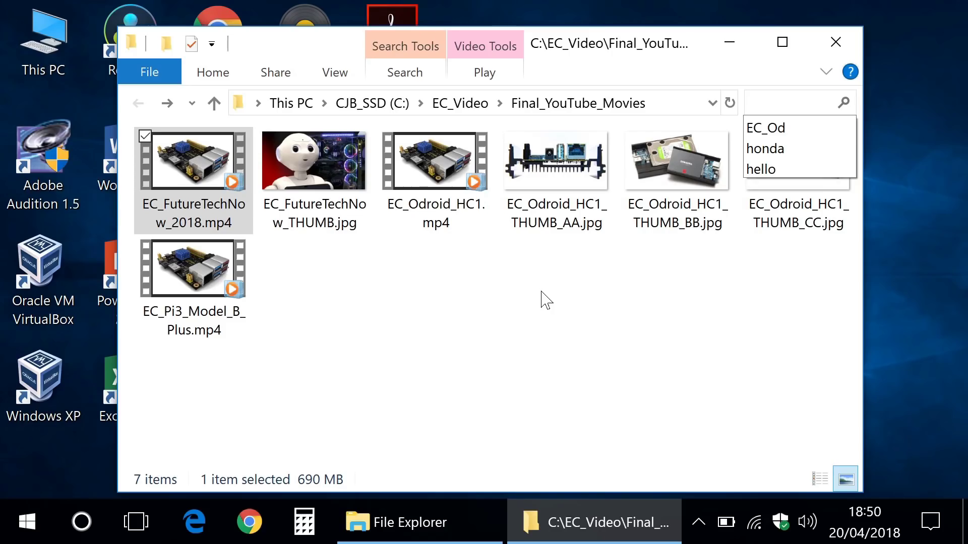
key(Escape)
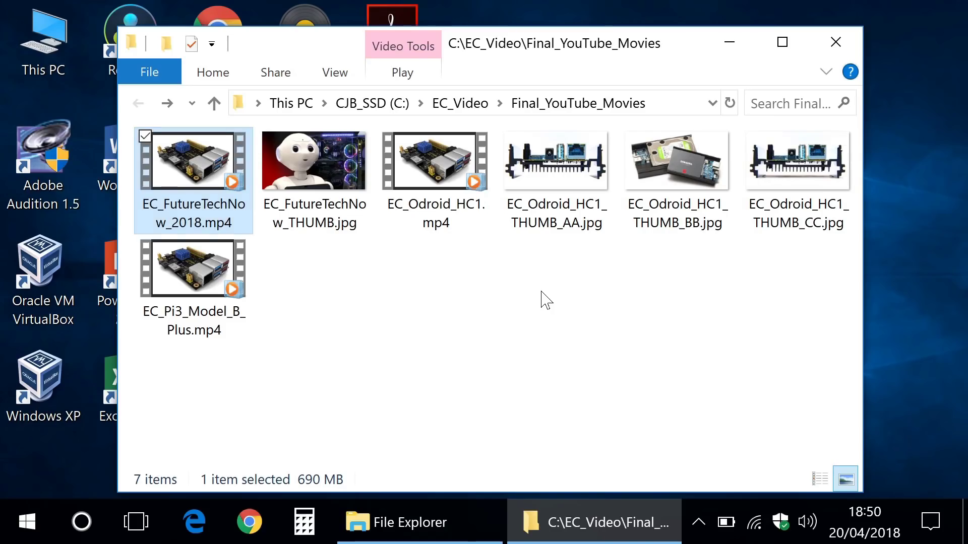
Copy EC_Pi3_Model_B_Plus.mp4 and paste the copied file.
key(Down)
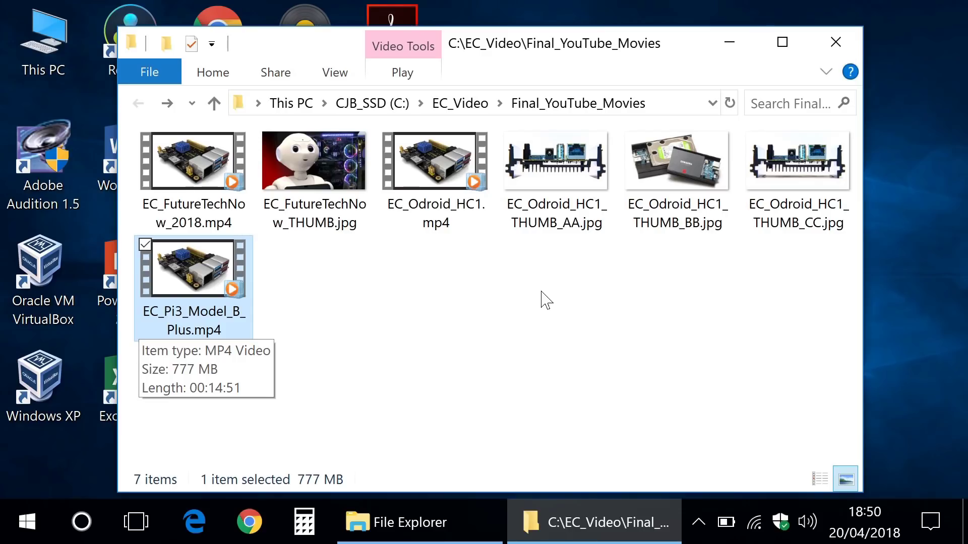
key(ctrl+c)
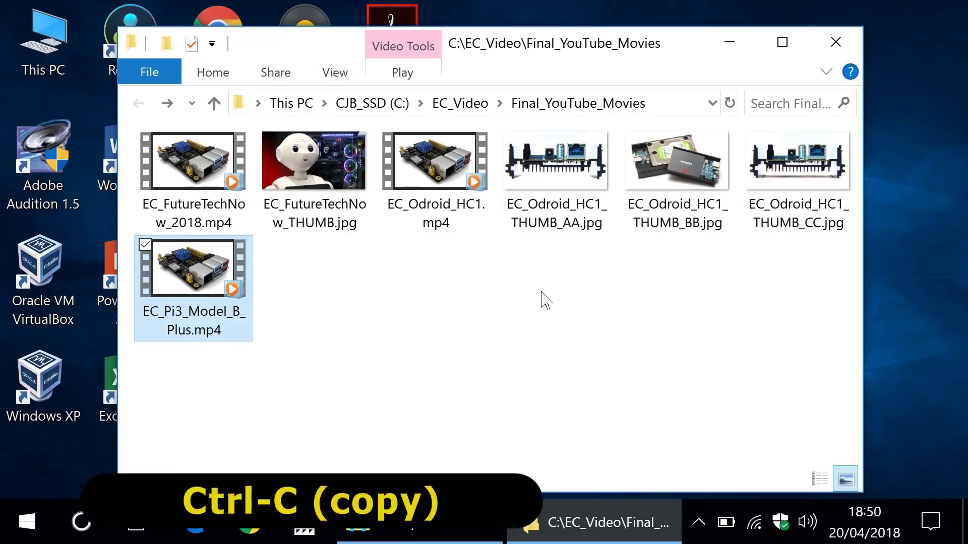
key(ctrl+v)
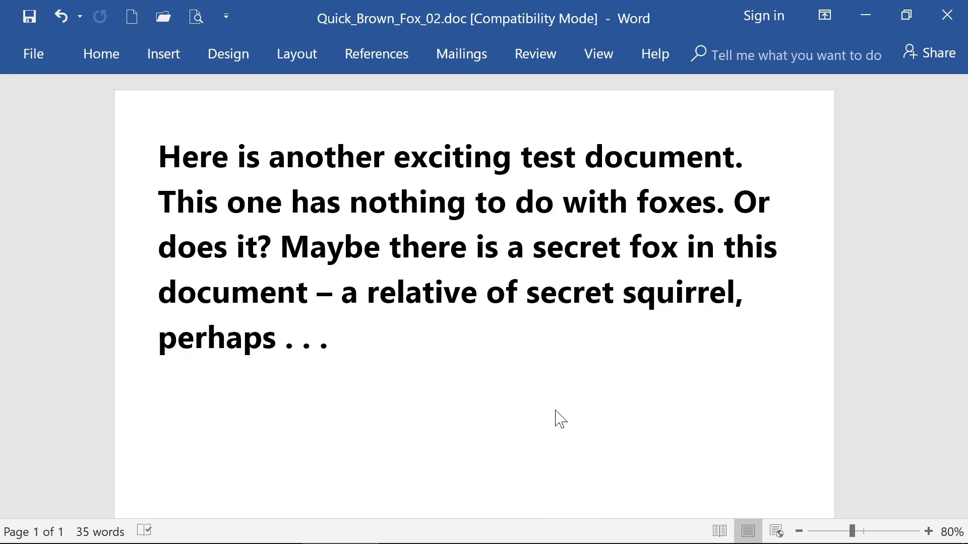
Switch to Quick_Brown_Fox_02.doc in Word, open the application help and close it again.
key(F1)
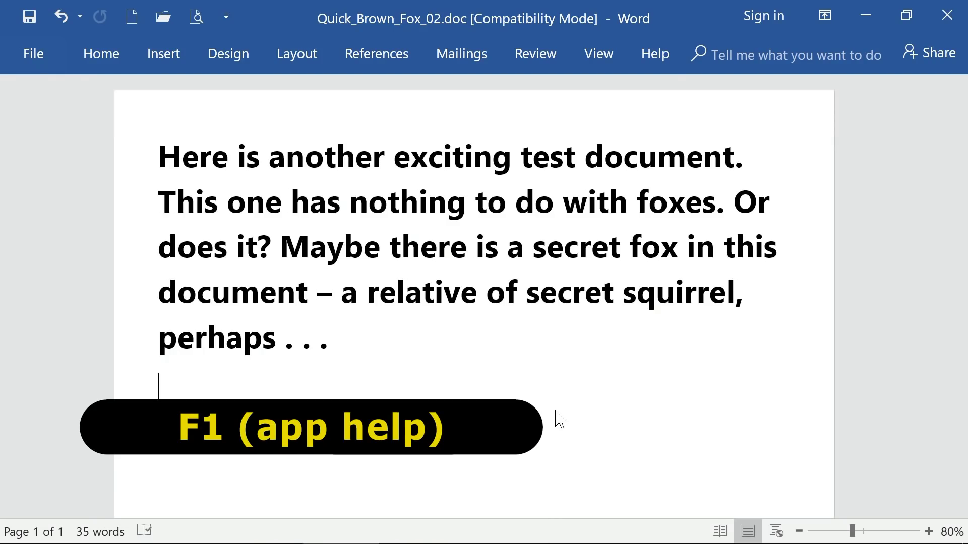
key(F1)
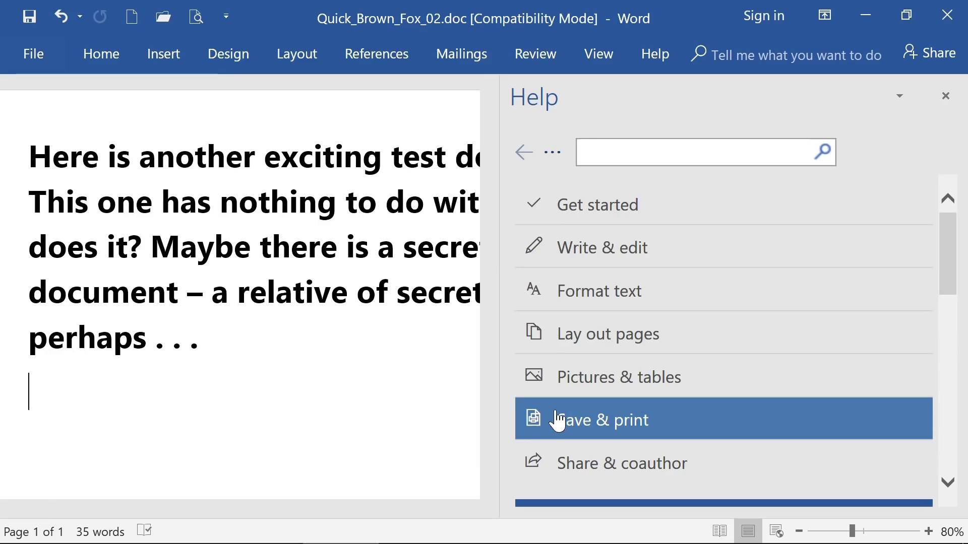
click(945, 96)
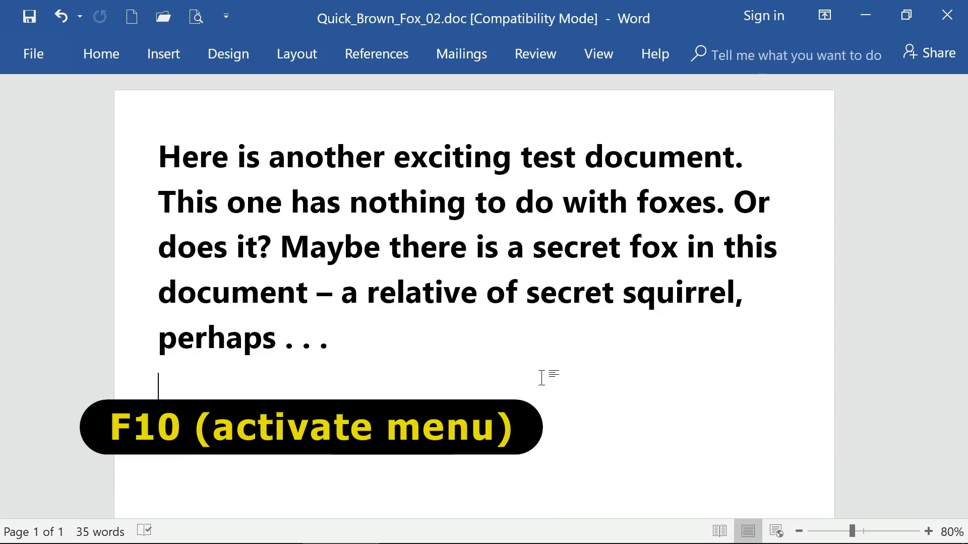
Activate Word's menu bar from the keyboard and display the Review commands.
key(F10)
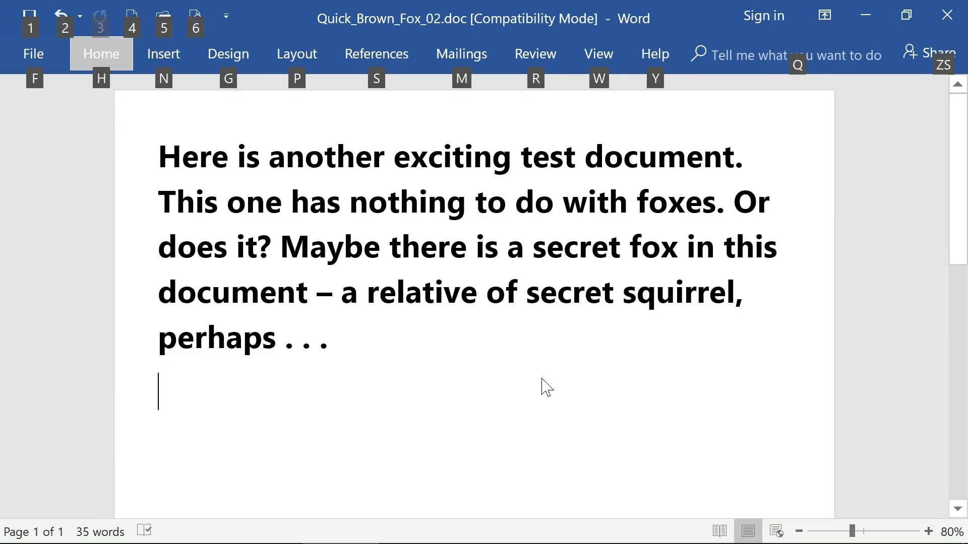
key(Right)
key(Right)
key(Right)
key(Right)
key(Right)
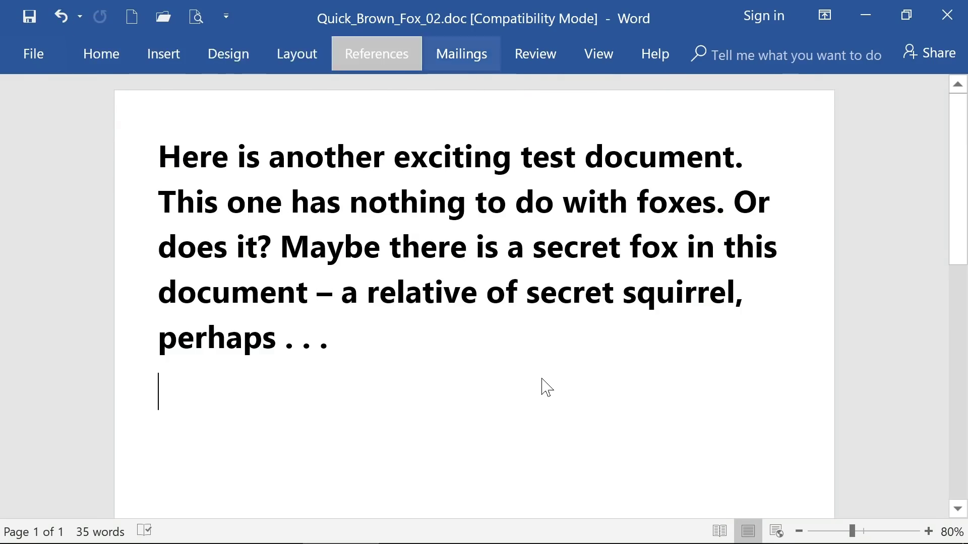
key(Right)
key(Down)
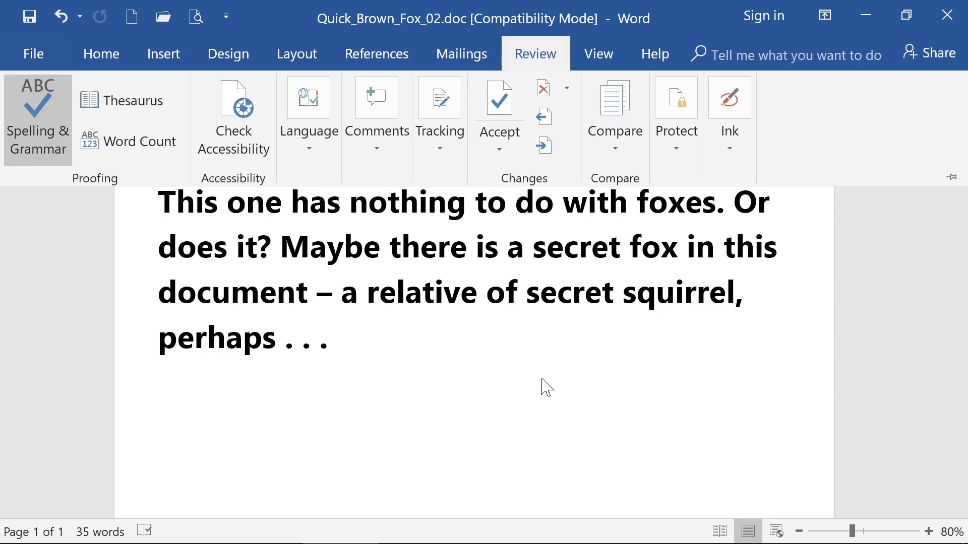
Show the document's Word Count statistics from the Review commands and close them.
key(Right)
key(Right)
key(Right)
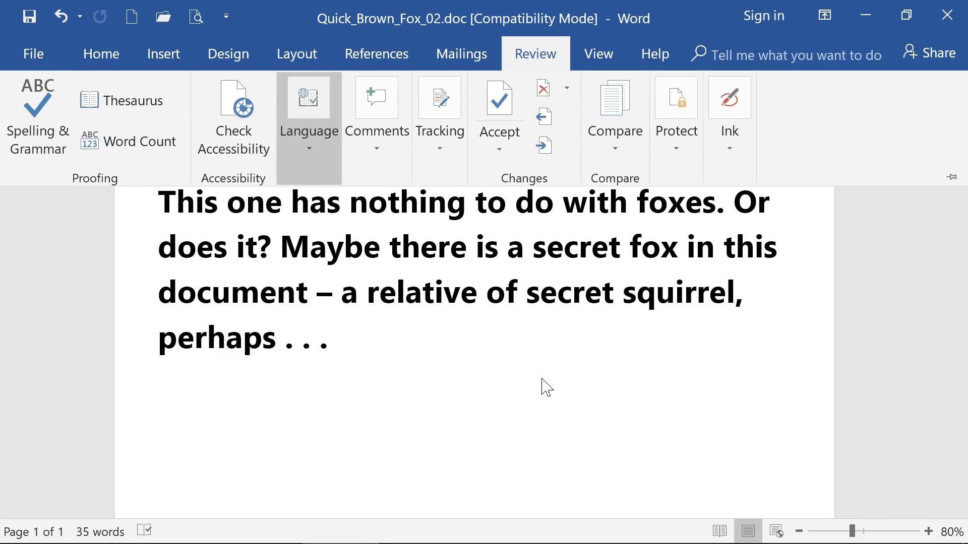
key(Right)
key(Right)
key(Right)
key(Left)
key(Left)
key(Left)
key(Left)
key(Left)
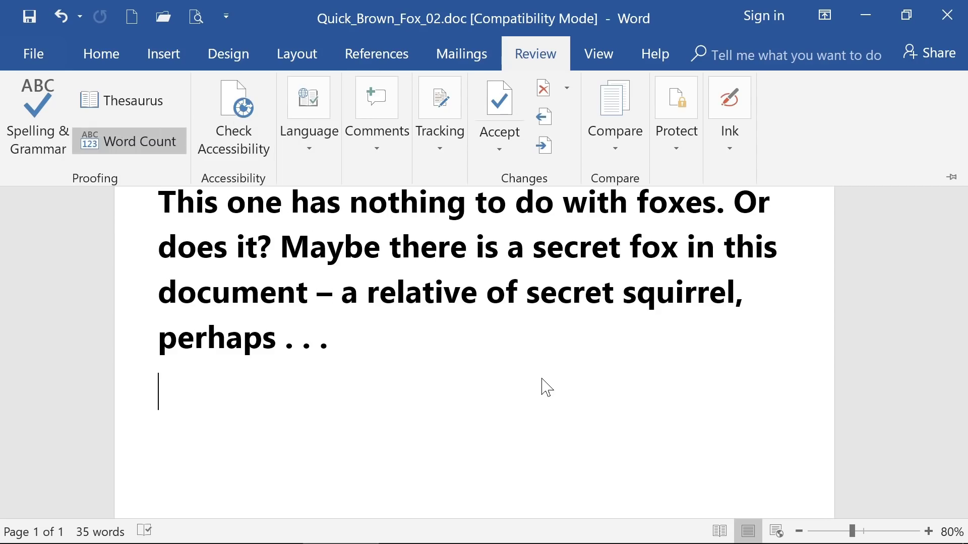
key(Return)
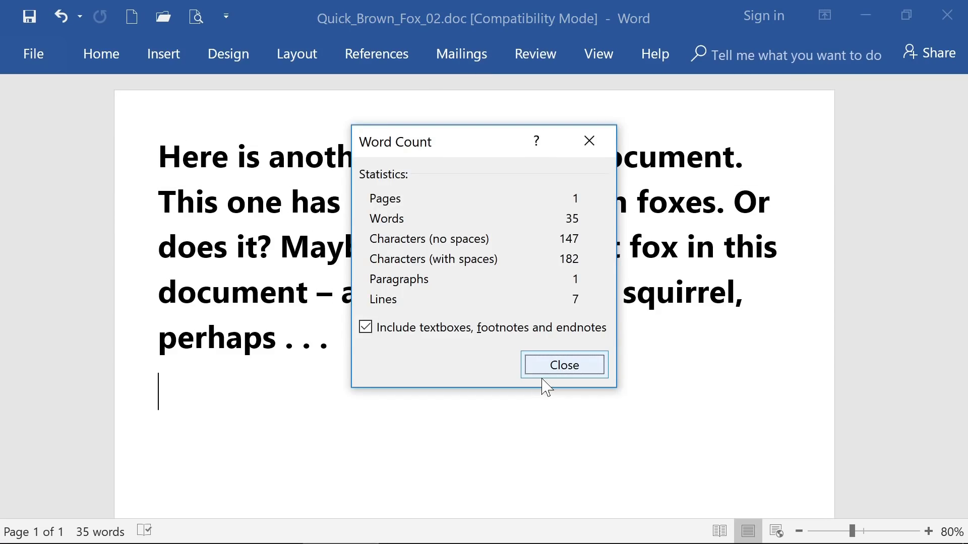
key(Return)
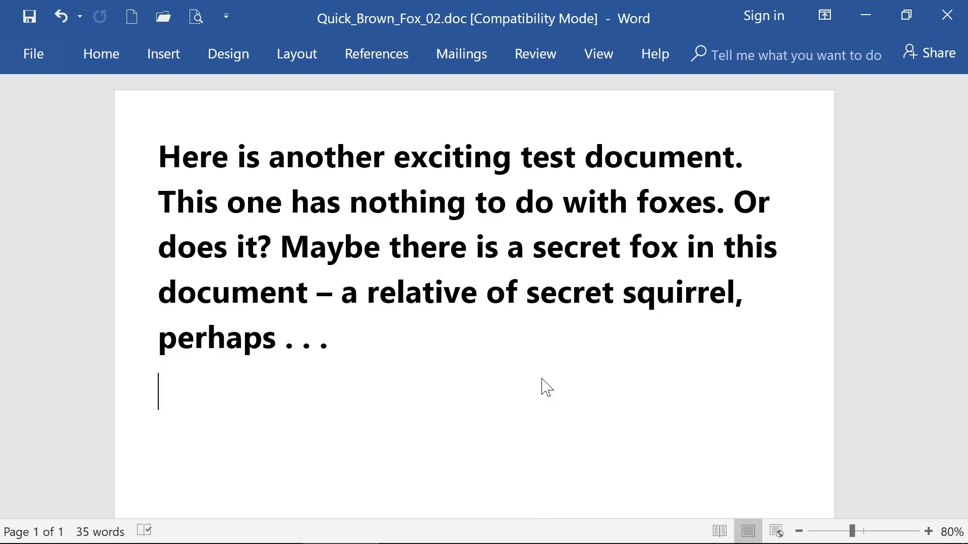
Close Quick_Brown_Fox_02.doc without saving the changes.
key(alt+F4)
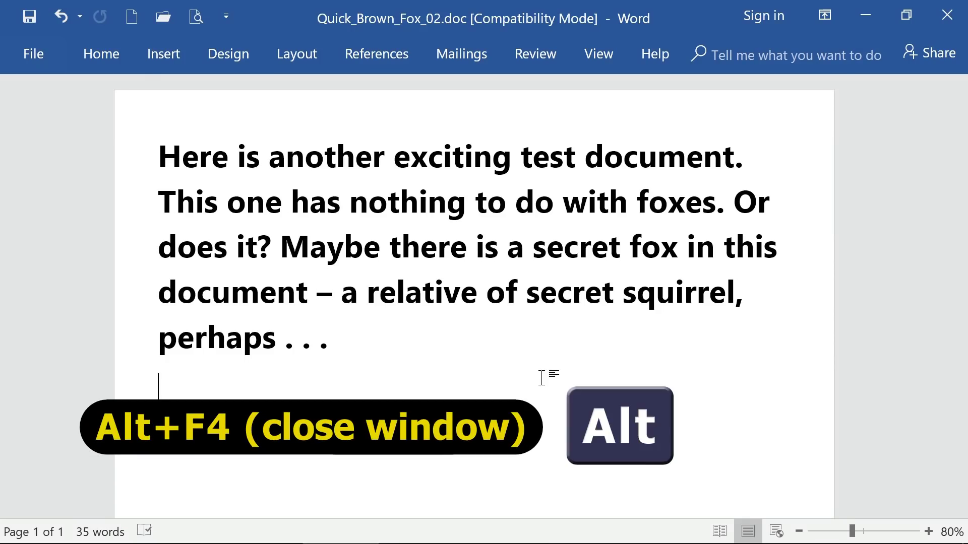
key(alt+F4)
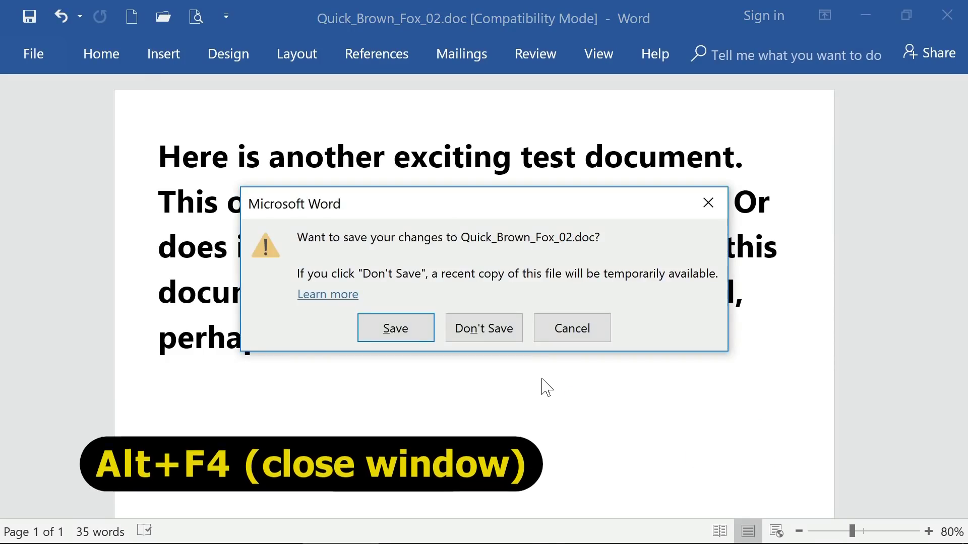
key(Tab)
key(Return)
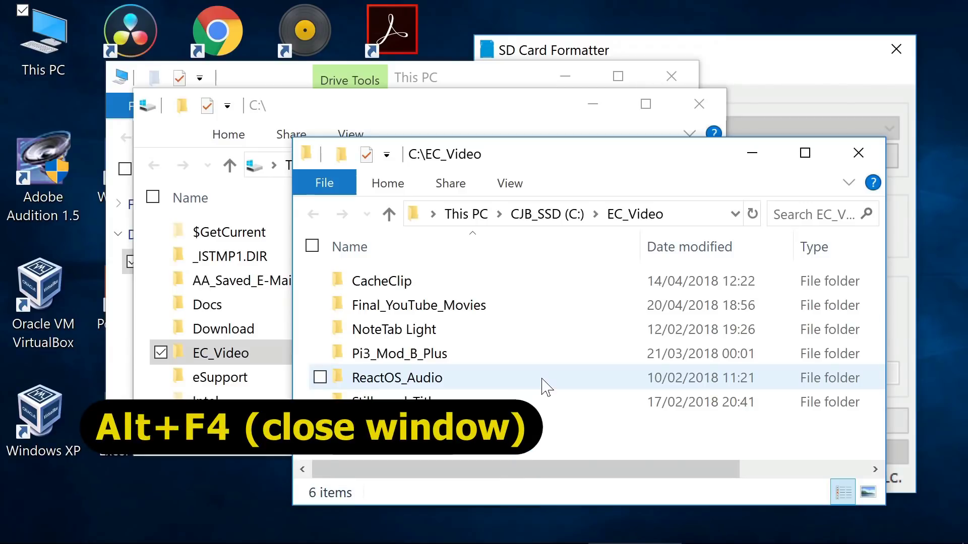
Close the EC_Video, C:\ and This PC folder windows and the SD Card Formatter window.
key(alt+F4)
key(alt+F4)
key(alt+F4)
key(alt+F4)
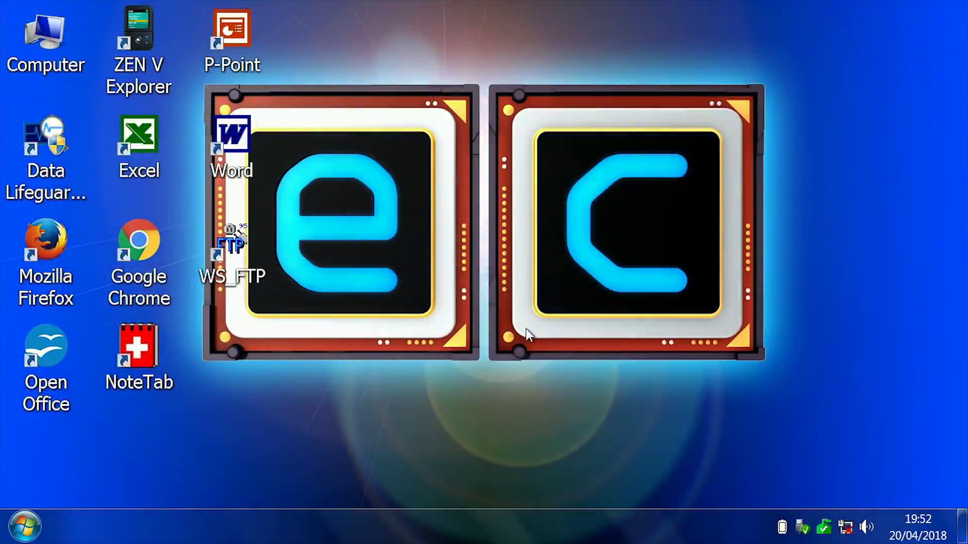
Shut down the other Windows computer from its Start menu using only the keyboard.
key(super)
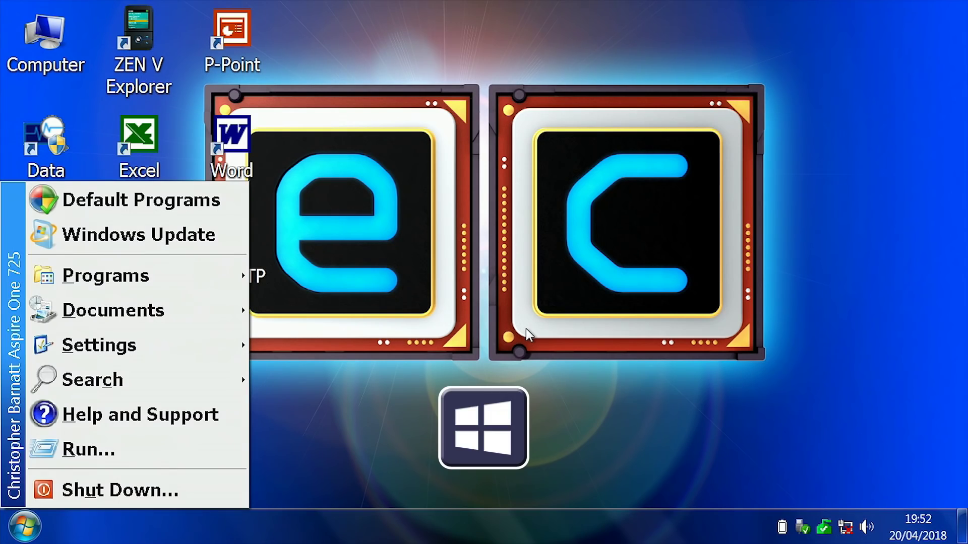
key(Up)
key(Return)
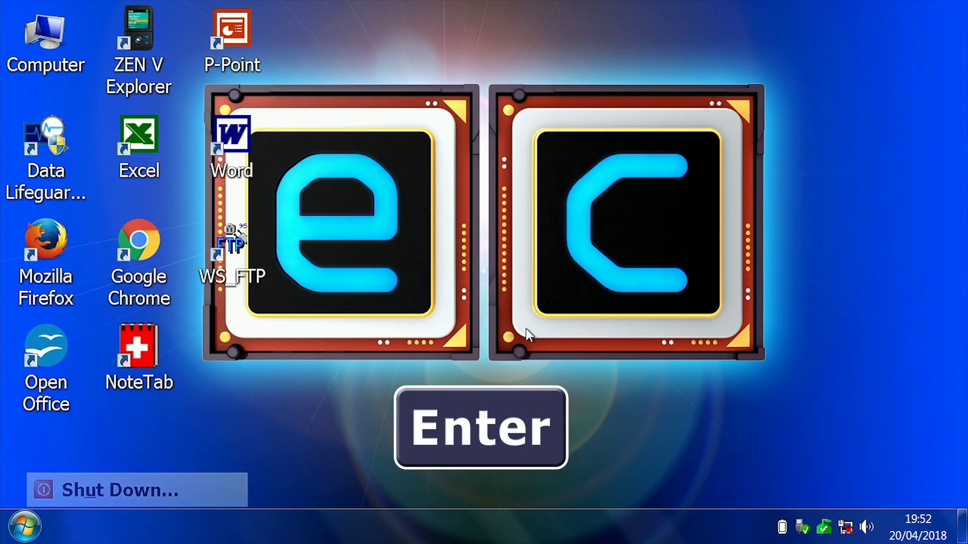
key(Return)
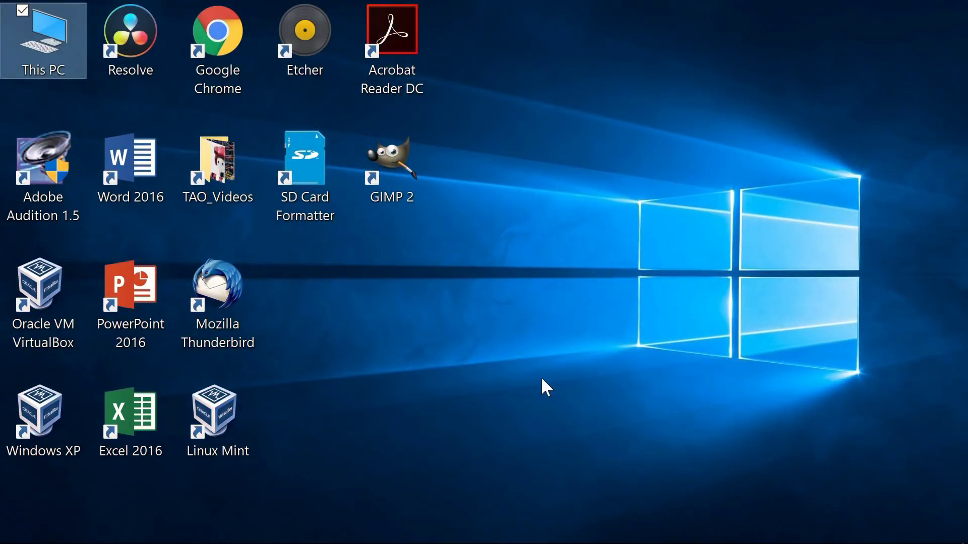
Open the Windows 10 Start menu and browse through its application list with the keyboard.
key(super)
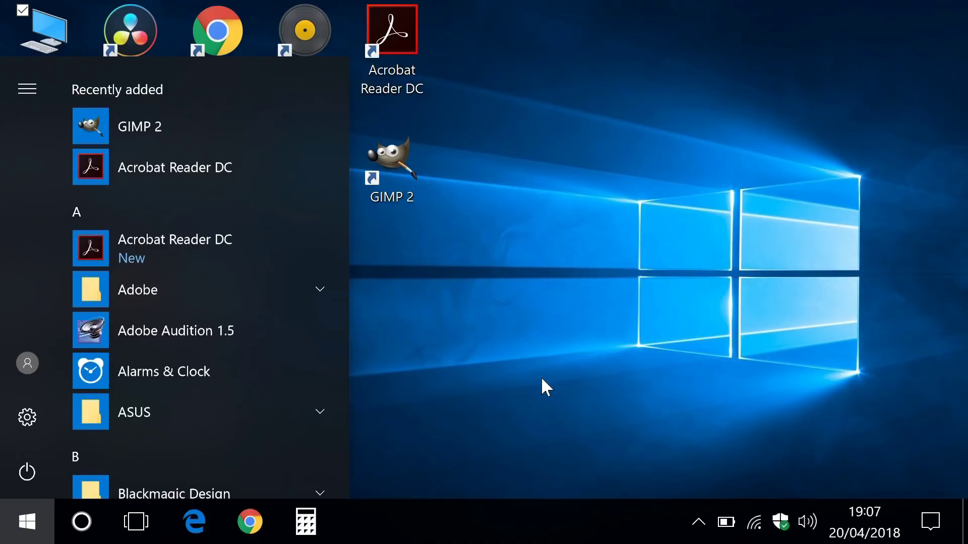
key(Up)
key(Down)
key(Down)
key(Down)
key(Down)
key(Down)
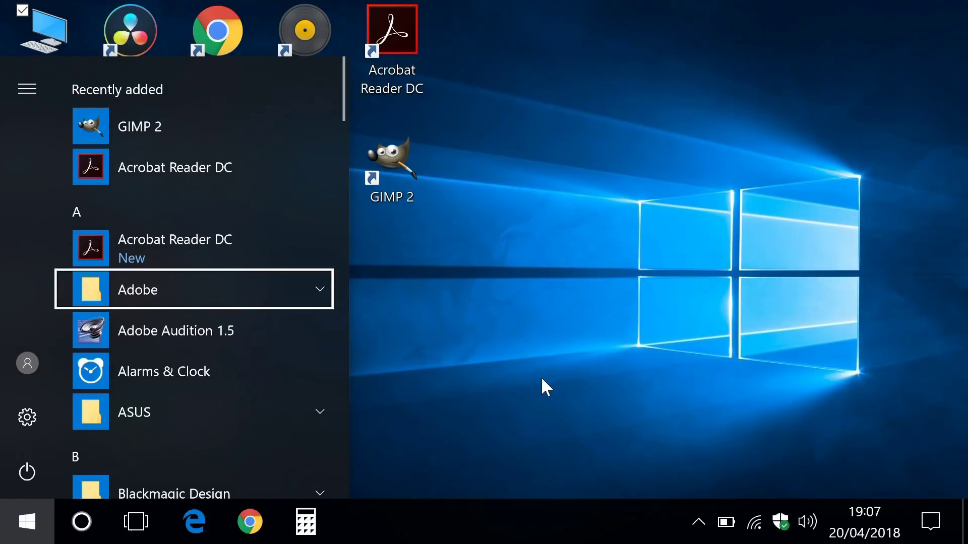
key(Down)
key(Down)
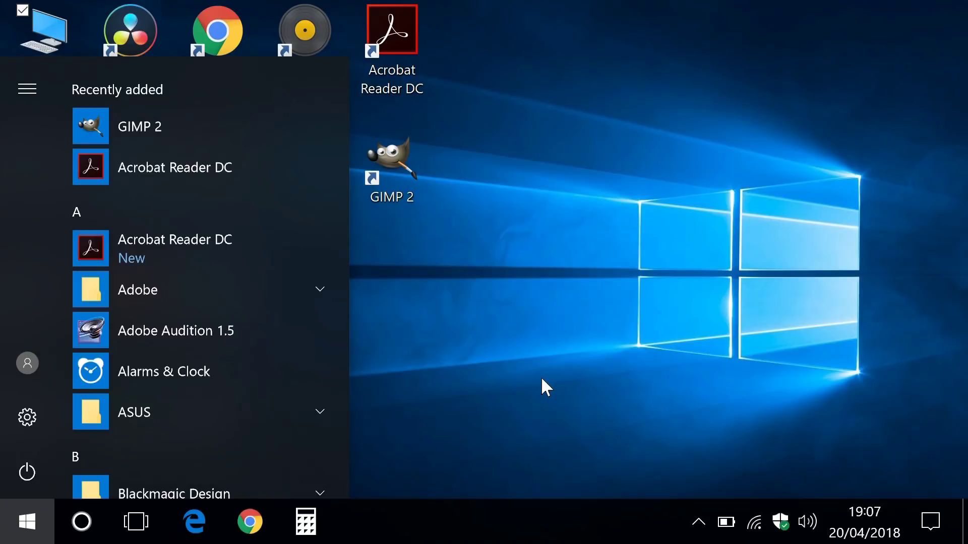
Open the Start menu's power options from the keyboard and dismiss them without choosing one.
key(Tab)
key(Down)
key(Down)
key(Down)
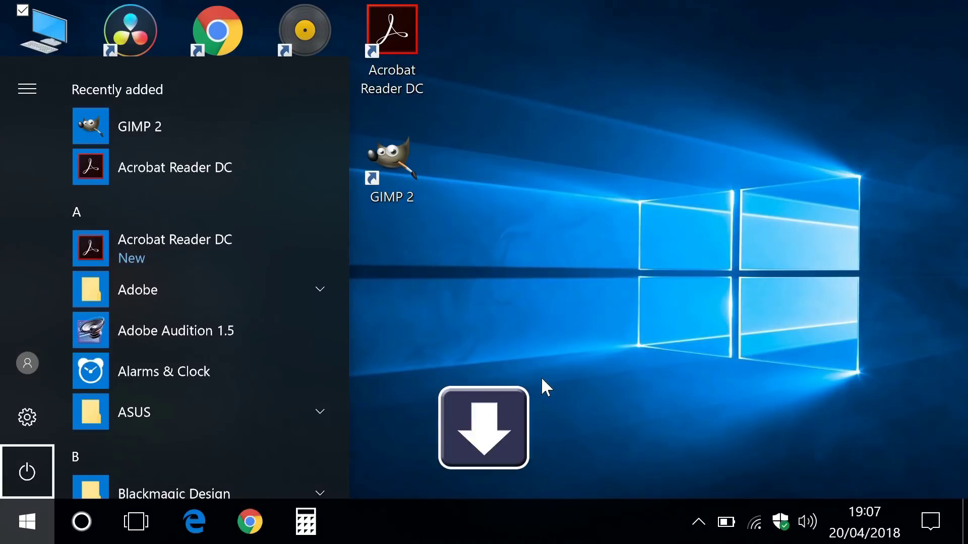
key(Return)
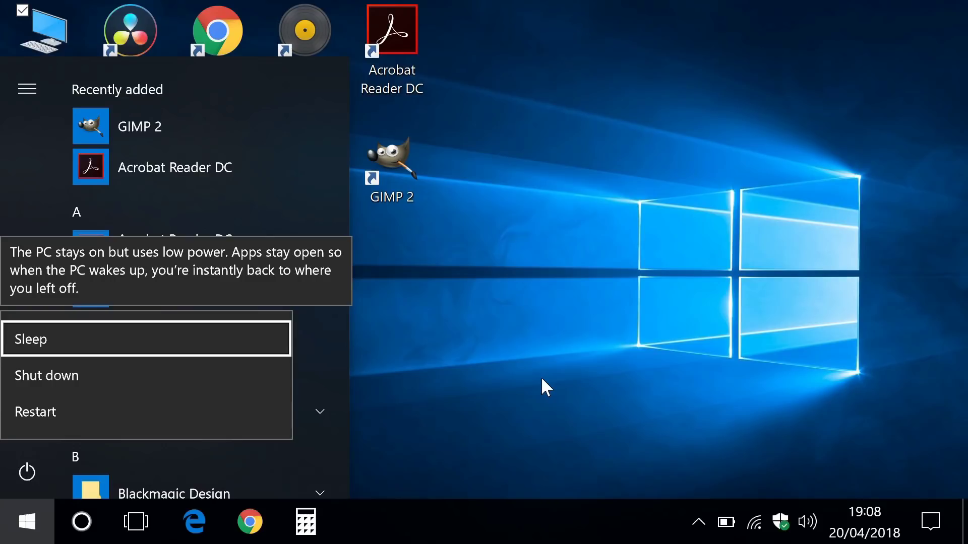
key(Escape)
key(Escape)
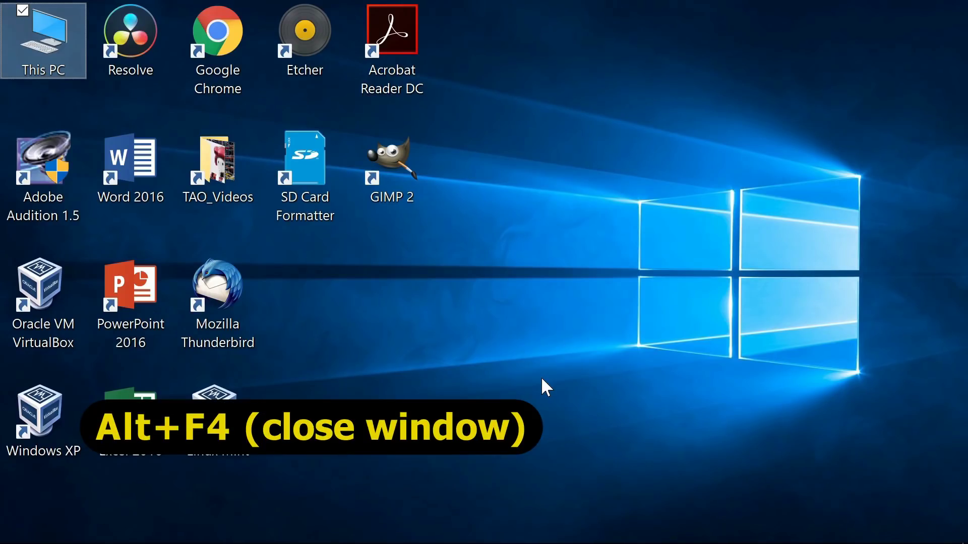
Open the Shut Down Windows dialog from the empty desktop and confirm the Shut down option.
key(alt+F4)
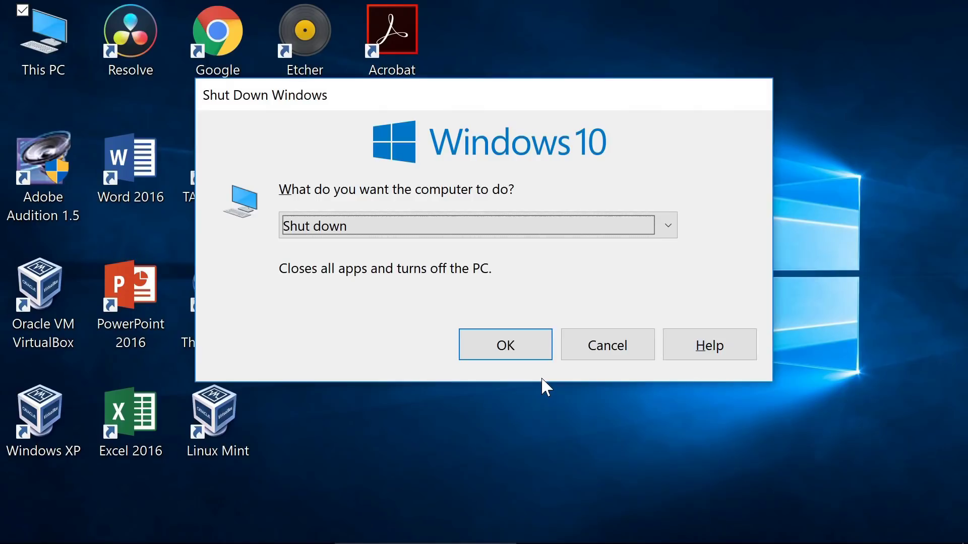
key(Return)
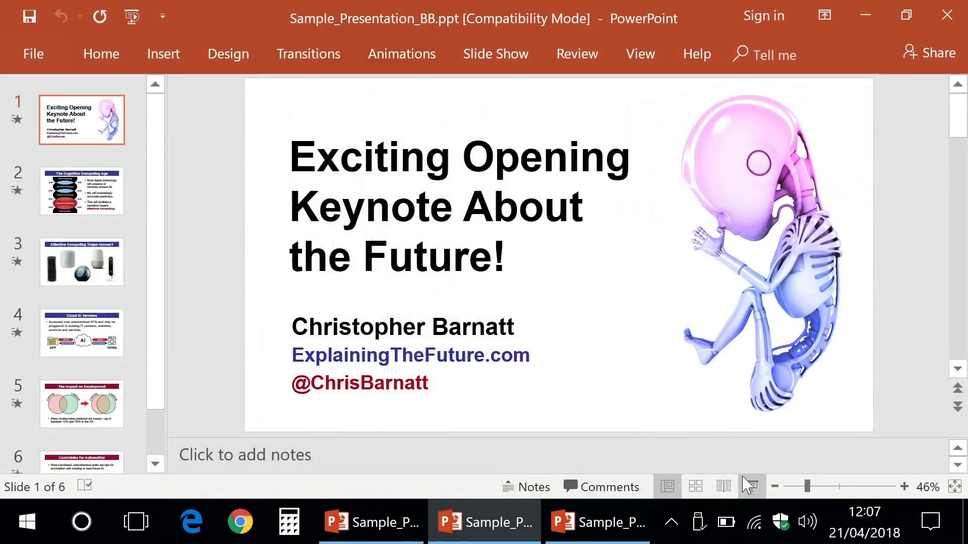
Start the slide show of Sample_Presentation_BB.ppt in PowerPoint and exit it.
click(751, 486)
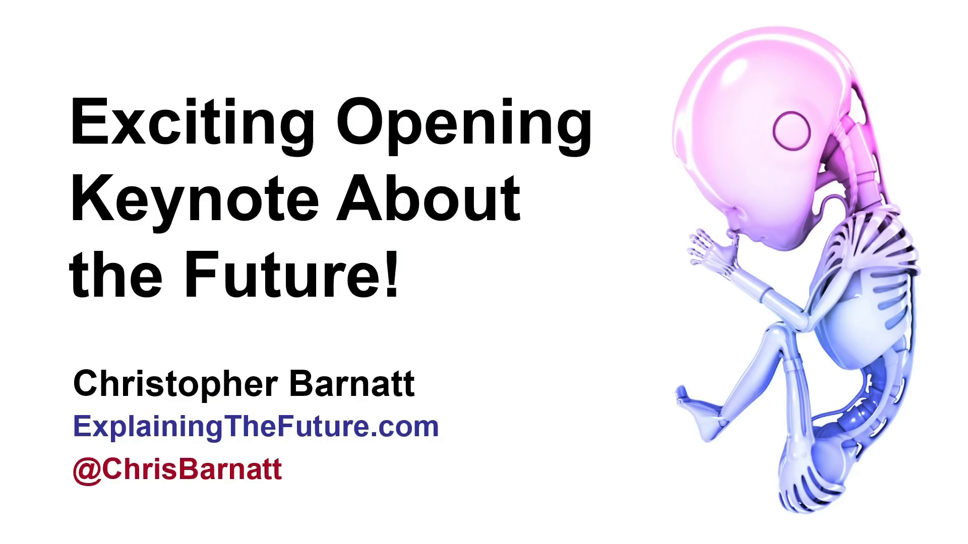
key(Escape)
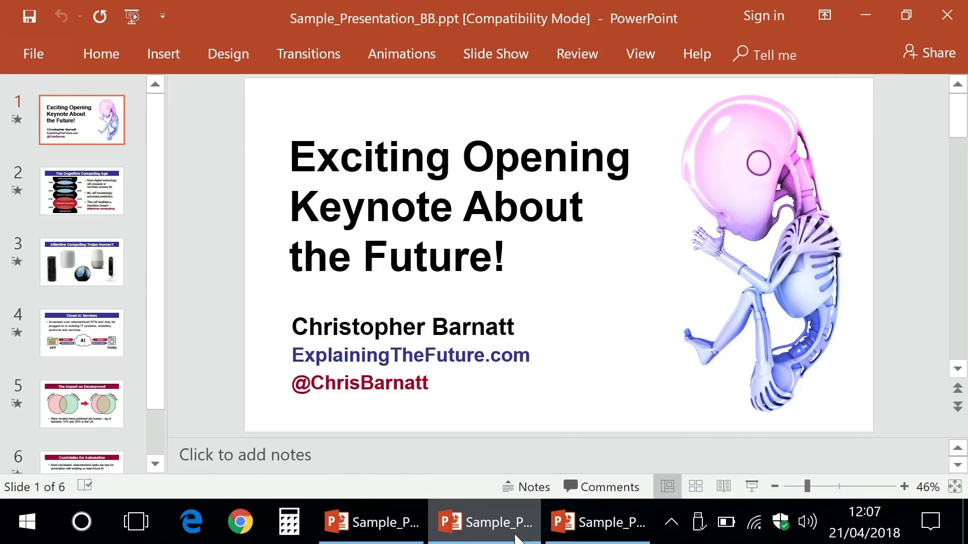
Switch to Sample_Presentation_TWO.pptx and start its slide show from the first slide.
mouse_move(517, 538)
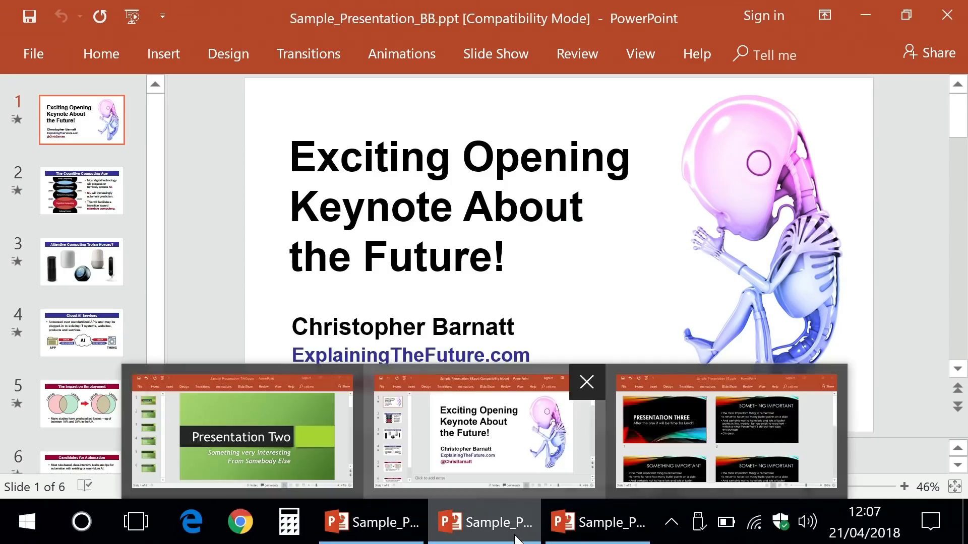
click(278, 455)
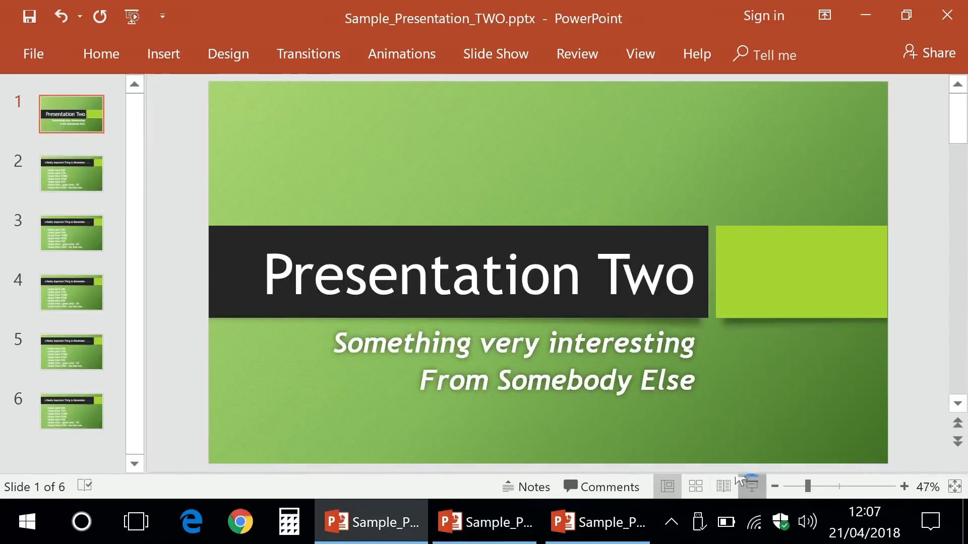
click(751, 487)
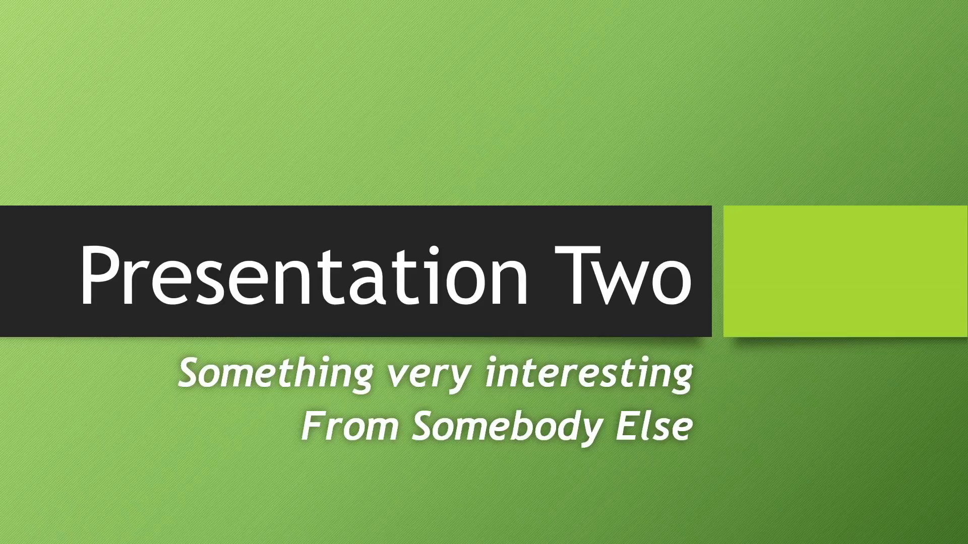
Leave the Presentation Two show running, switch to Sample_Presentation_03.pptx and start its slide show.
key(alt+Tab)
key(alt+Tab)
key(alt+Tab)
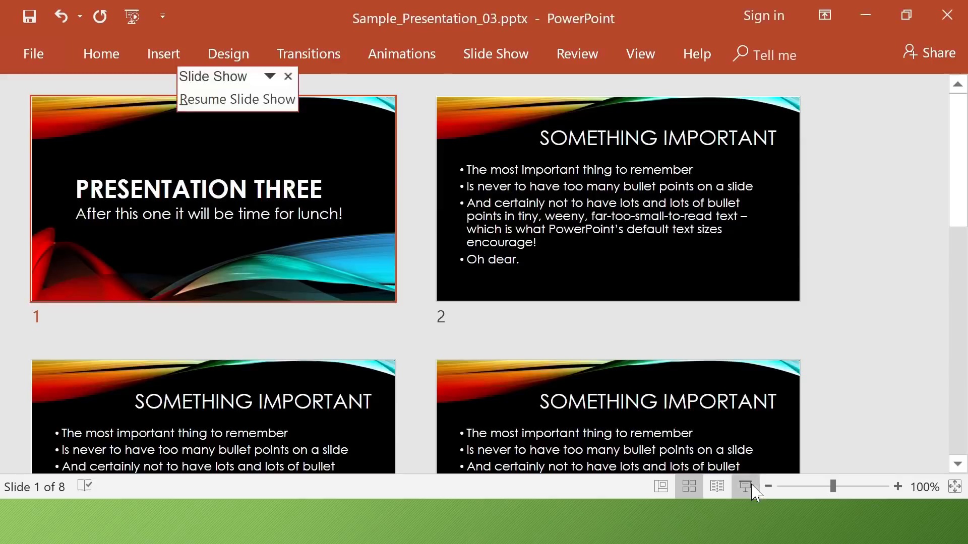
click(746, 487)
Leave the Presentation Three show running, switch to Sample_Presentation_BB.ppt and start its slide show.
key(alt+Tab)
key(alt+Tab)
key(alt+Tab)
key(alt+Tab)
click(751, 486)
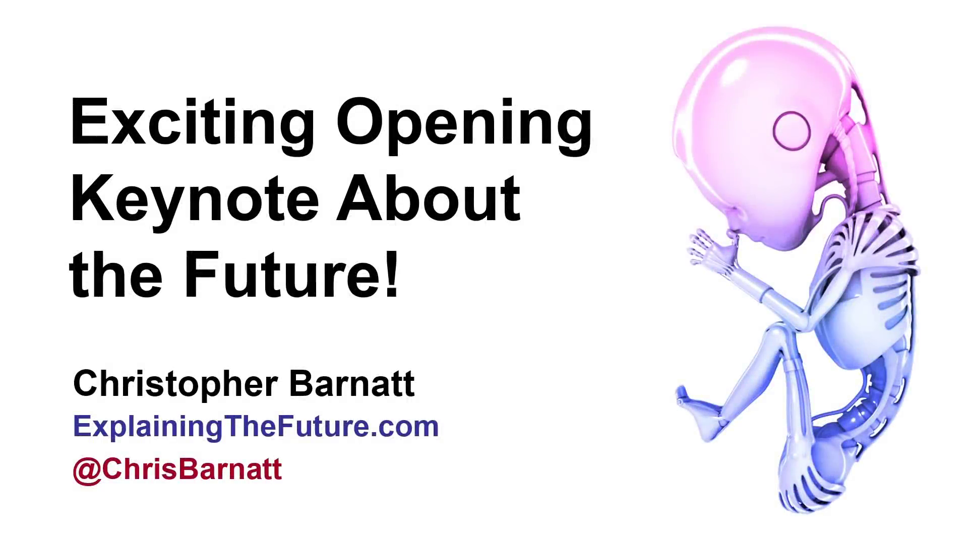
Switch from the opening keynote's running slide show to the Presentation Two show and on to the Presentation Three show.
key(alt+Tab)
key(alt+Tab)
key(alt+Tab)
key(alt+Tab)
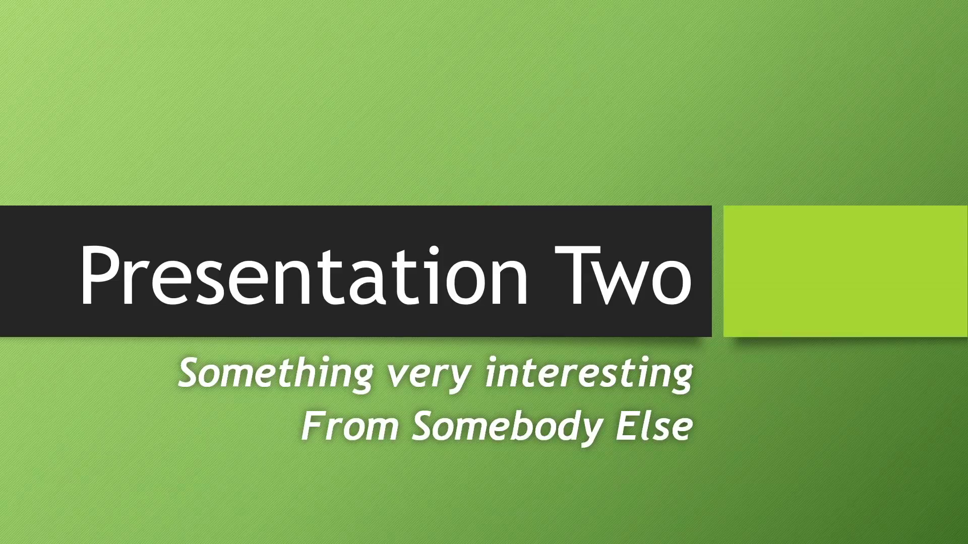
key(alt+Tab)
key(alt+Tab)
key(alt+Tab)
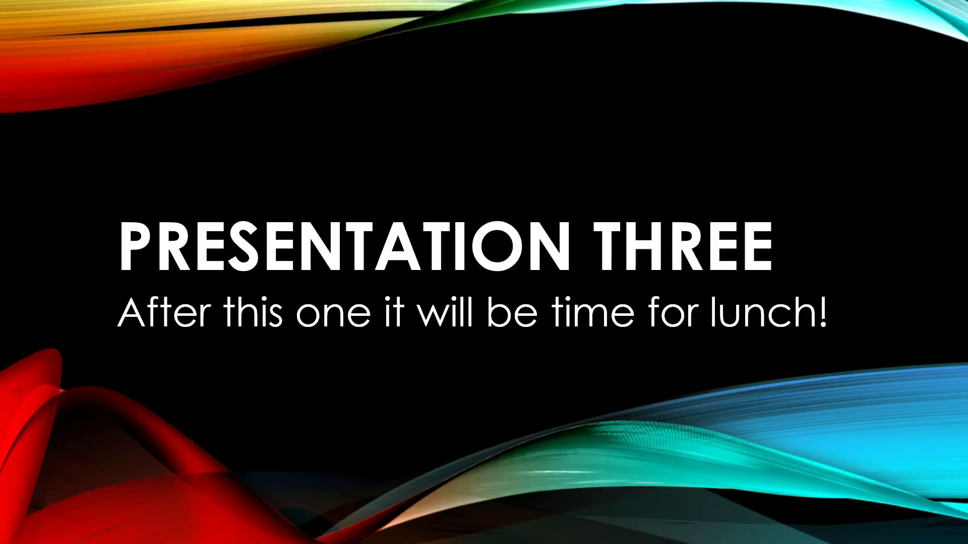